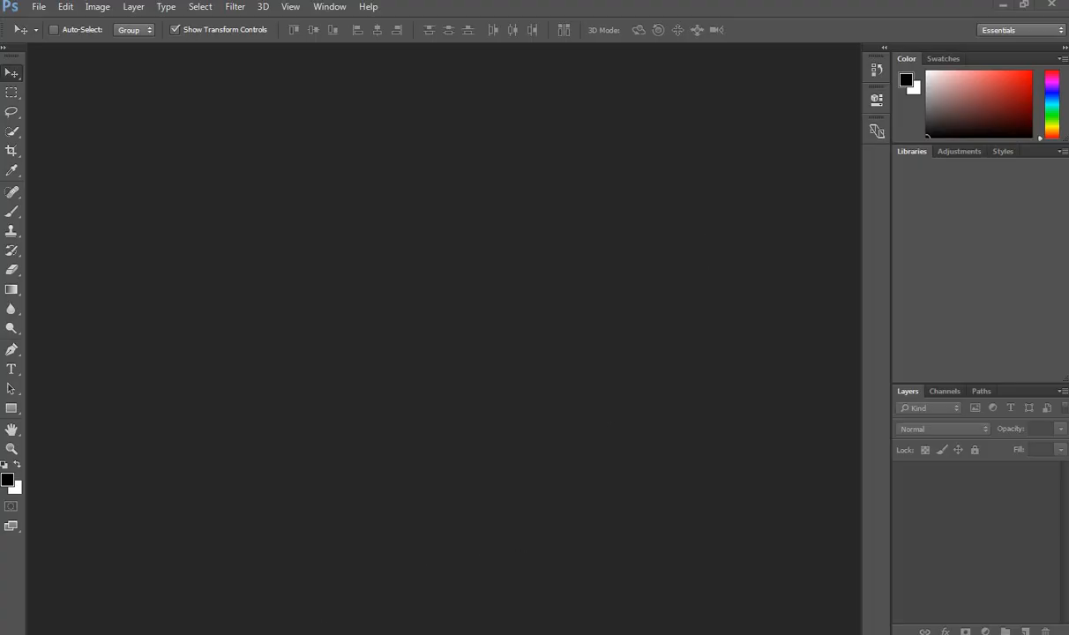
Step: Look through the Pink October and Sobolo sample flyers, then minimize the flyer viewer
mouse_move(309, 632)
left_click(283, 586)
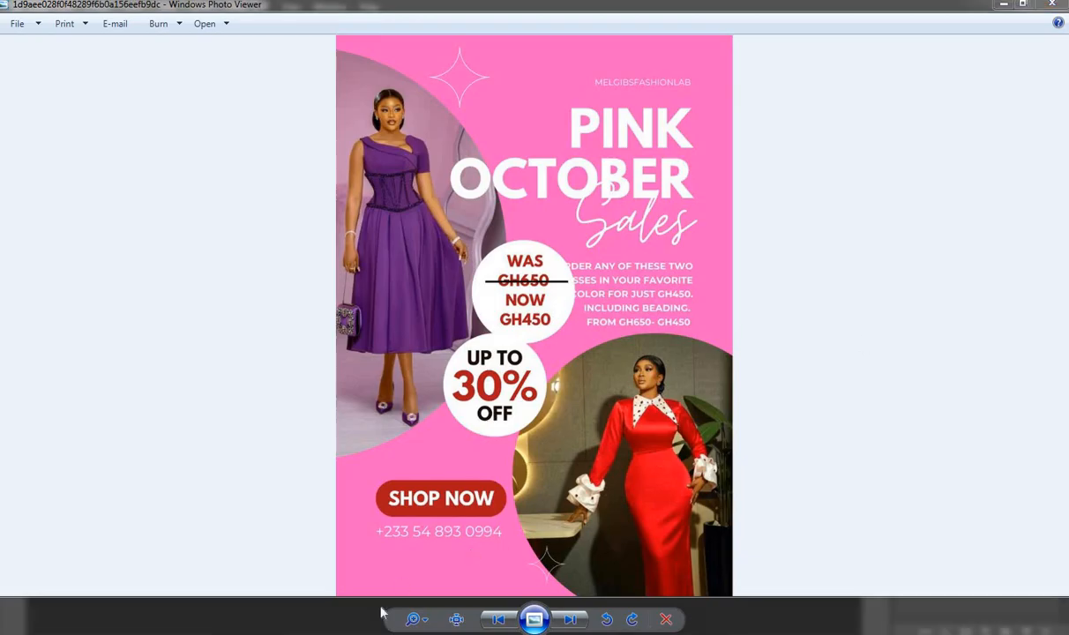
mouse_move(381, 628)
left_click(406, 593)
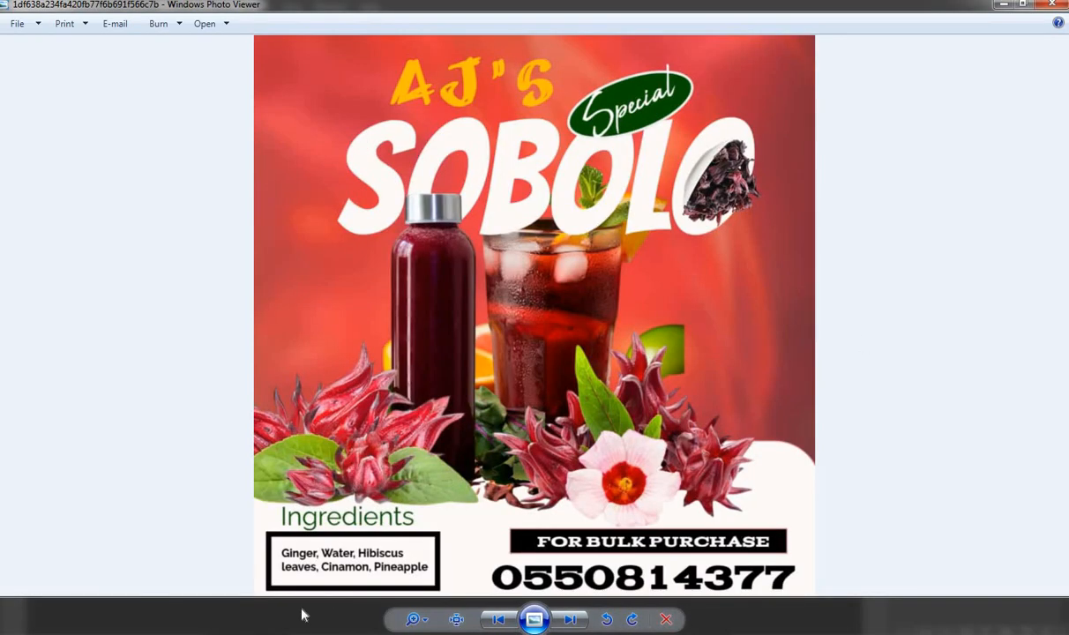
mouse_move(442, 521)
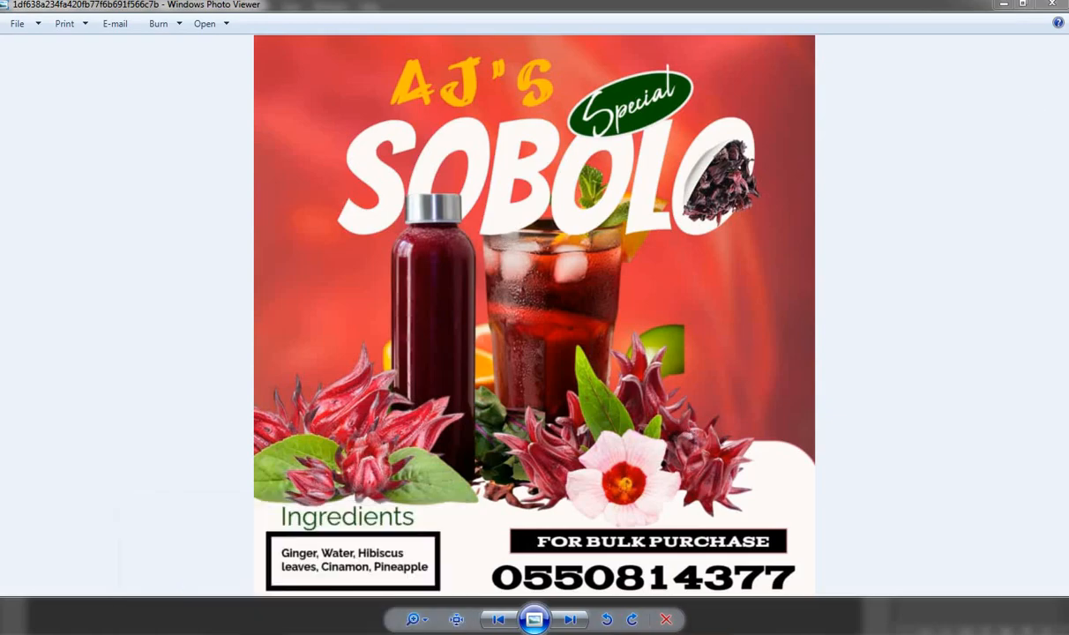
left_click(1005, 13)
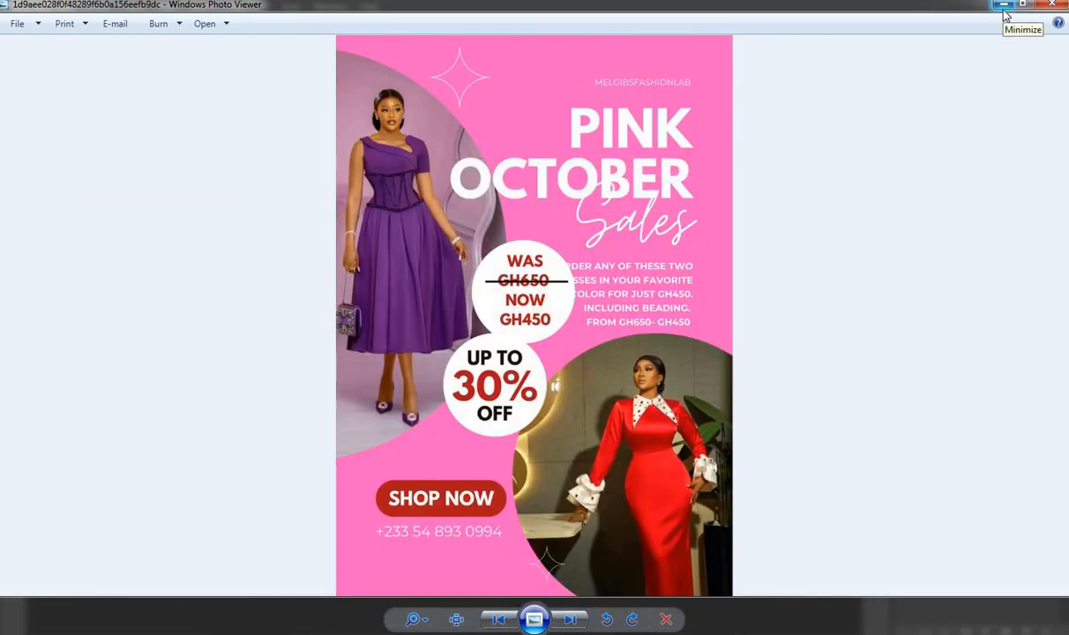
left_click(1005, 13)
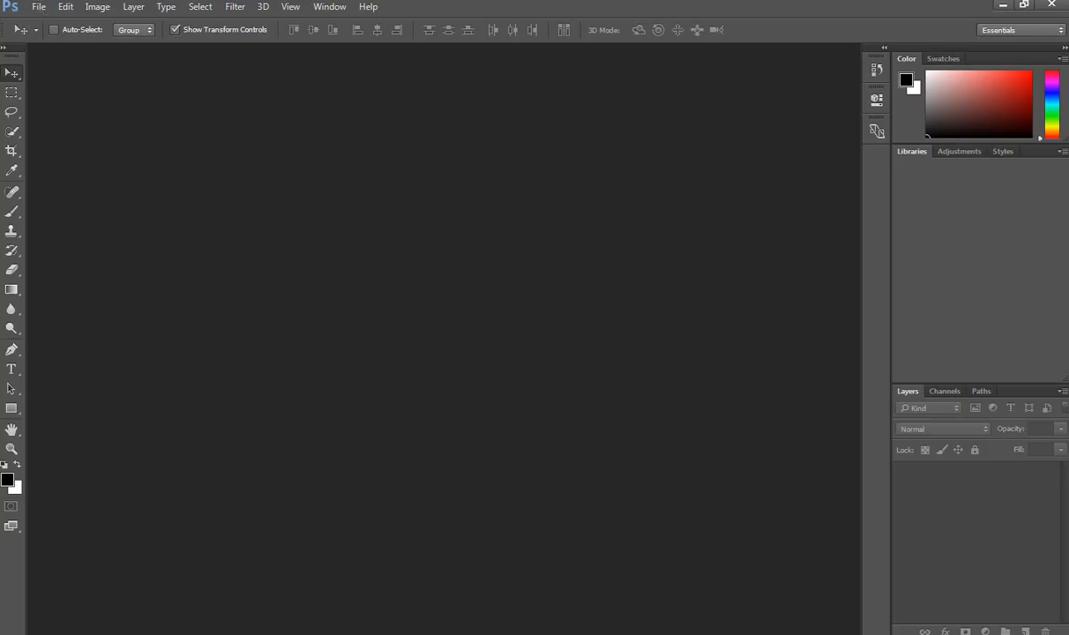
Step: Open the File menu in Photoshop
left_click(38, 8)
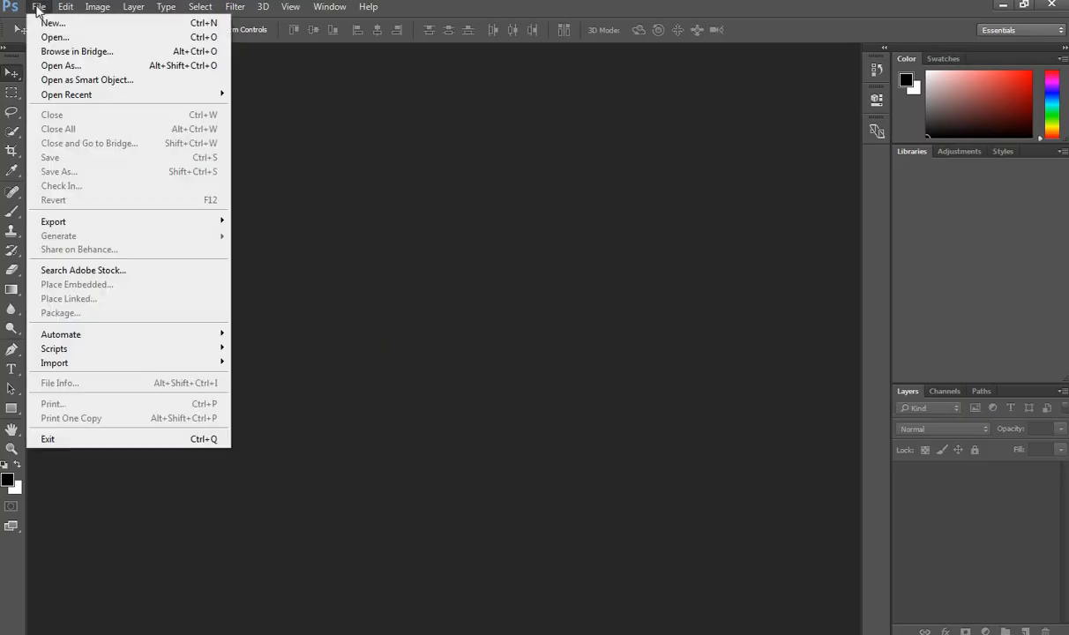
left_click(445, 220)
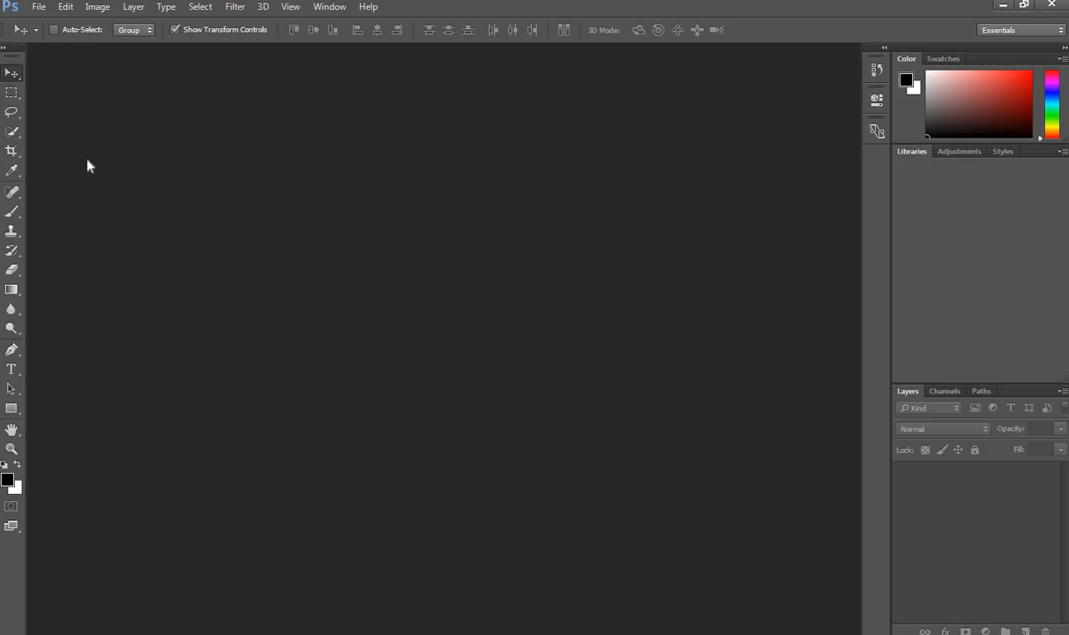
left_click(39, 9)
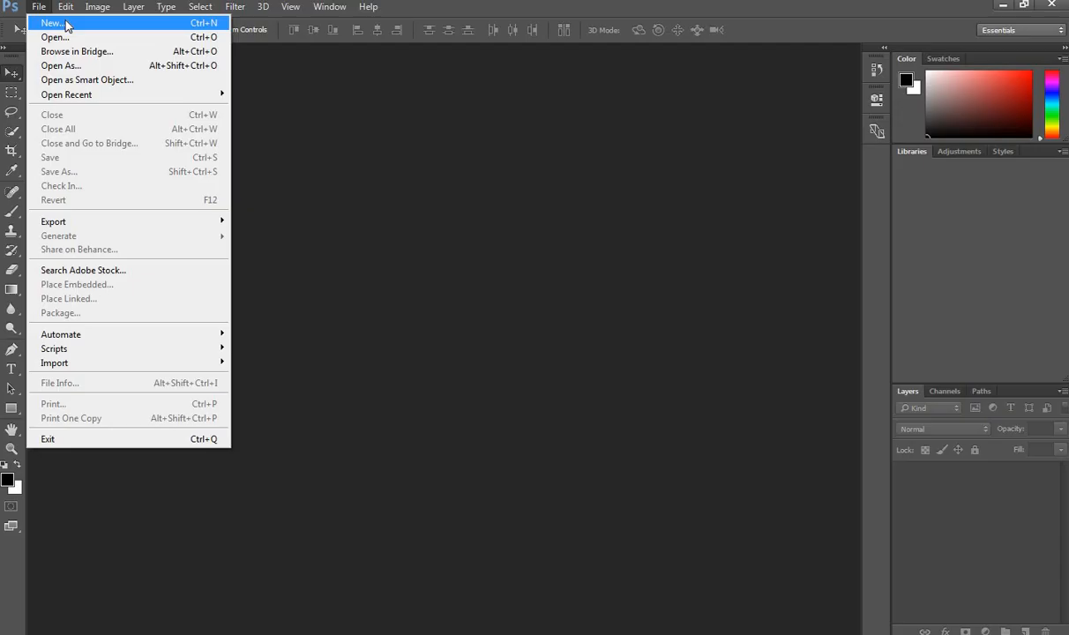
Step: Start a new document via File > New and name it 'Photoshop tuts'
left_click(67, 23)
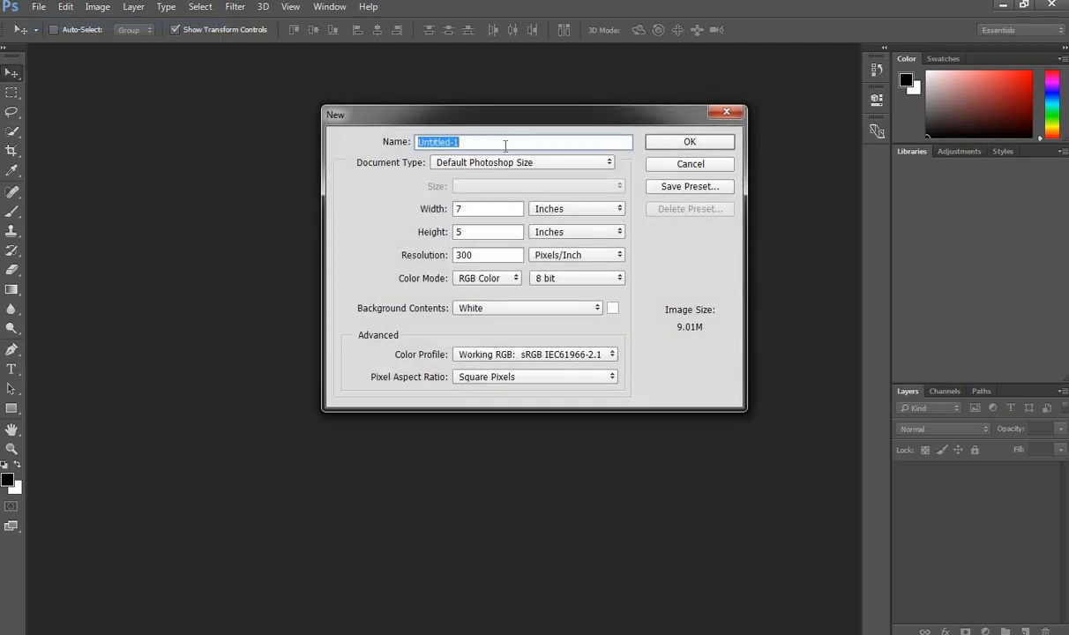
left_click_drag(544, 123, 553, 188)
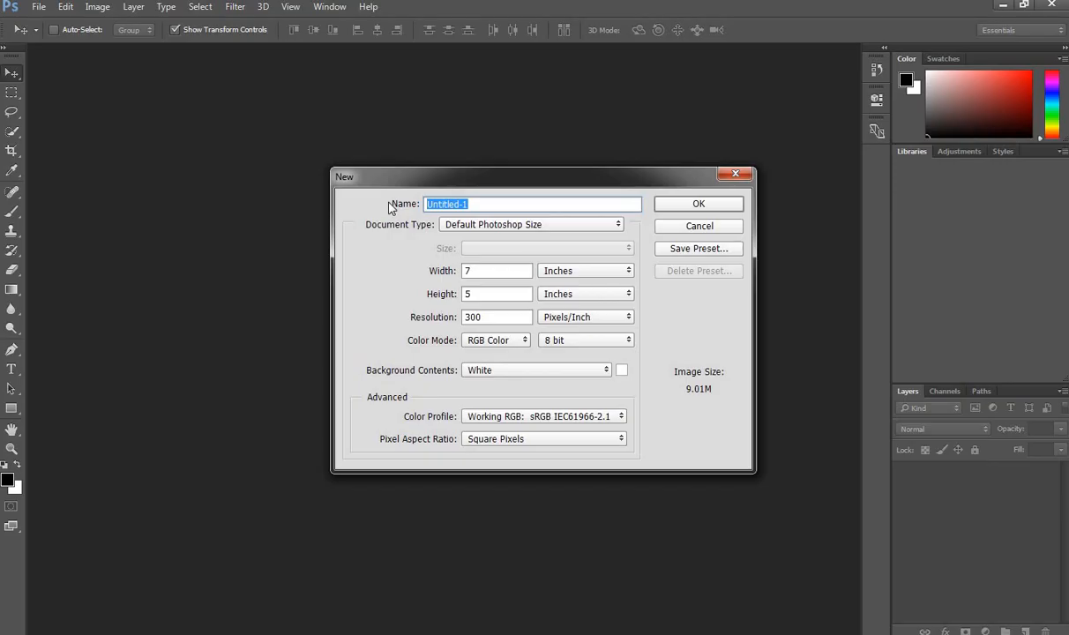
type("Pho")
type("shop")
key("BackSpace")
key("BackSpace")
key("BackSpace")
key("BackSpace")
type("toshop t")
key("BackSpace")
type("tuts")
Step: Choose the International Paper preset at A4 size, confirming 210 × 297 mm
left_click(603, 228)
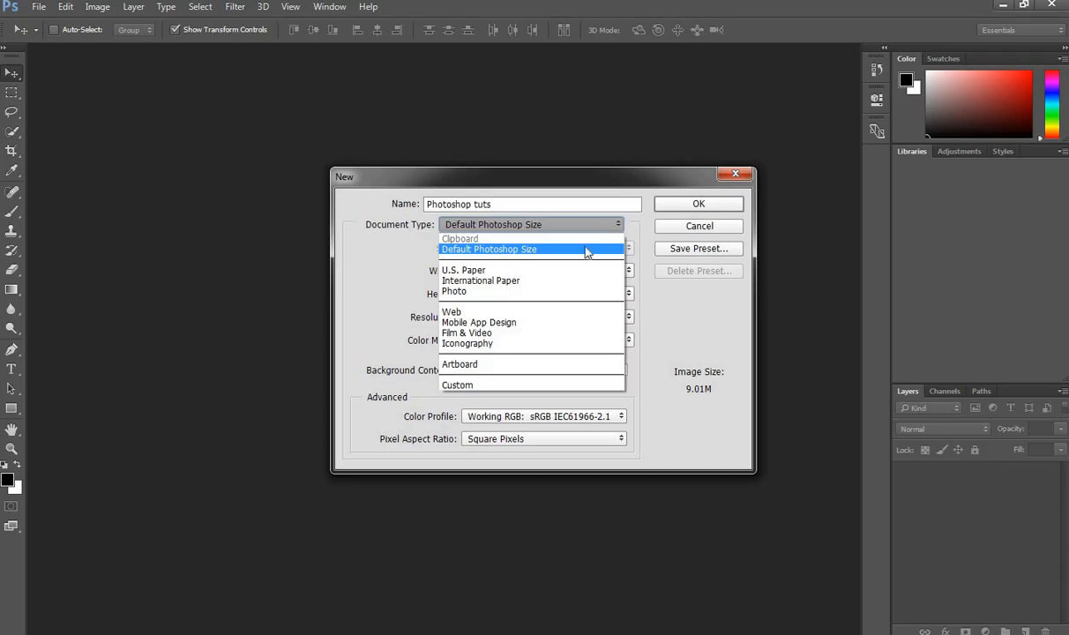
left_click(520, 281)
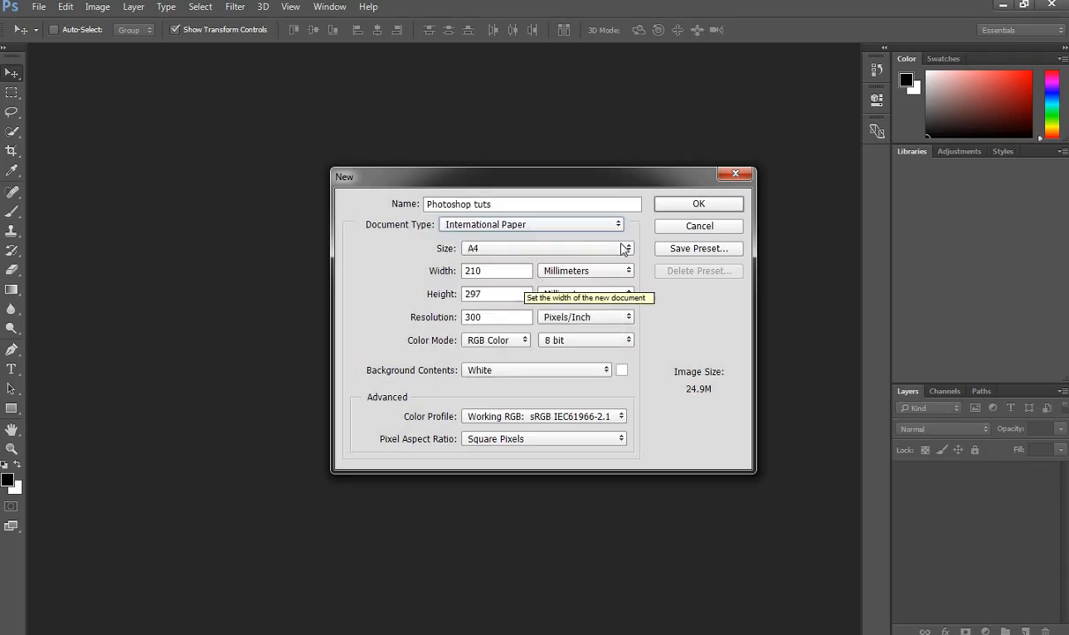
left_click(549, 251)
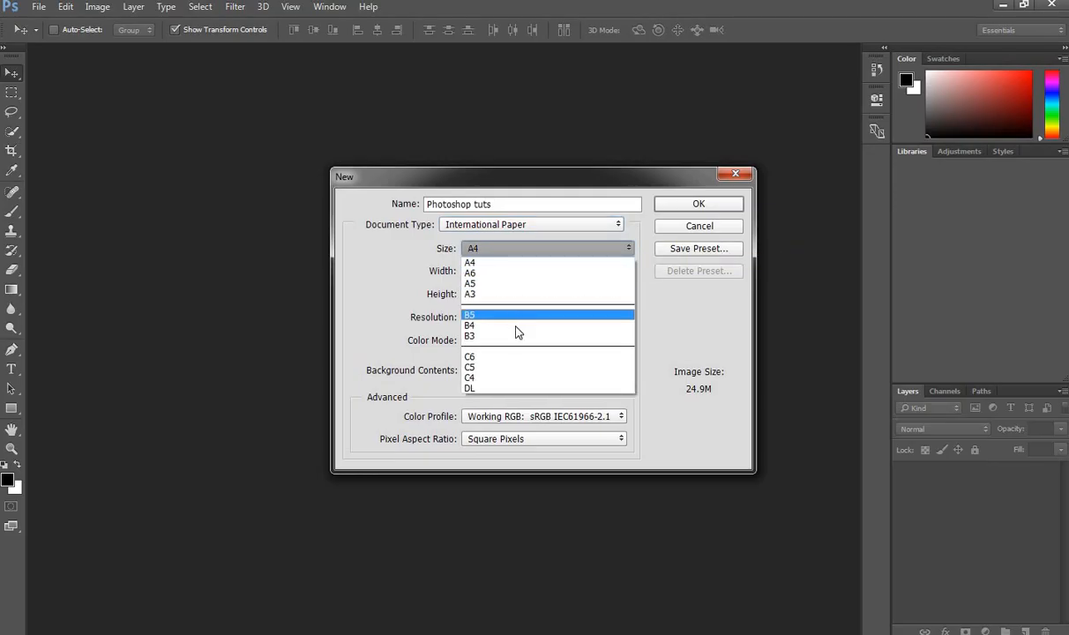
left_click(526, 257)
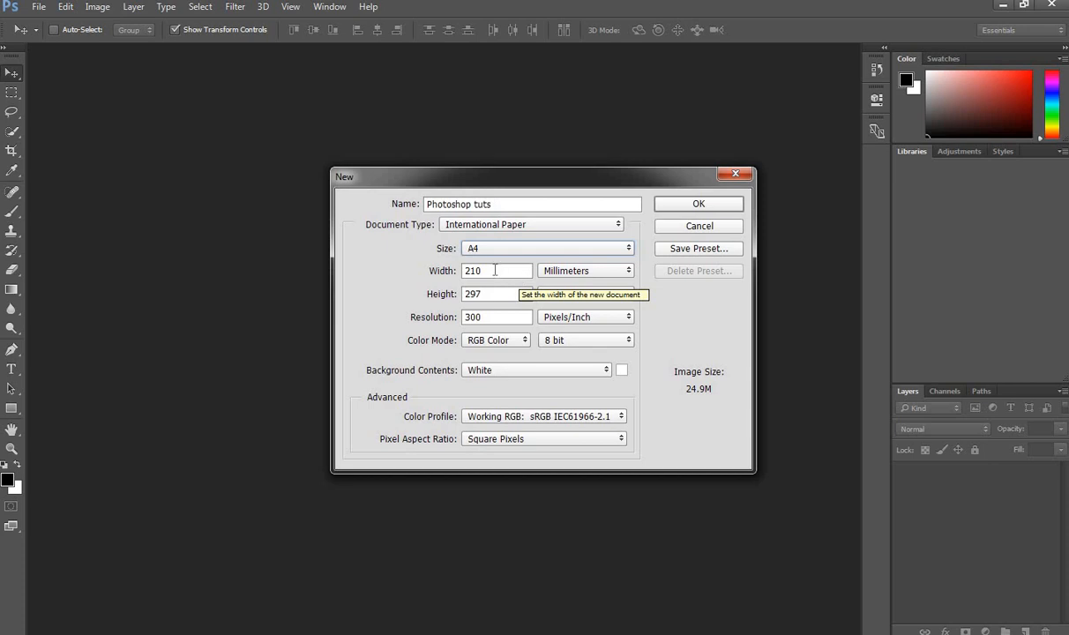
left_click_drag(495, 270, 446, 269)
key("Tab")
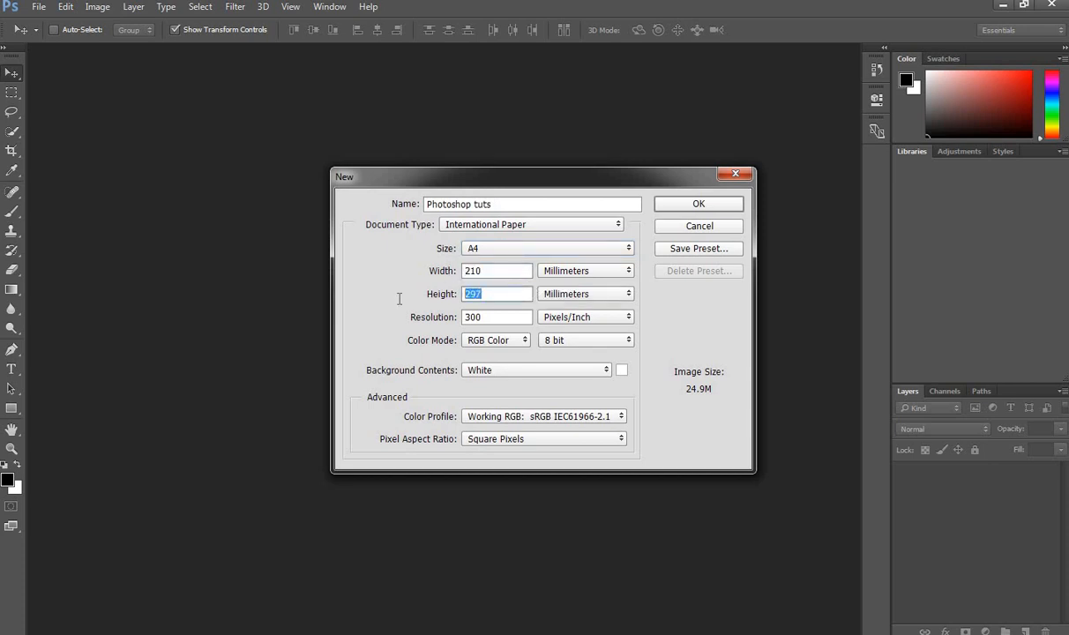
Step: Keep the color mode at RGB Color after trying CMYK, and create the document
left_click(519, 349)
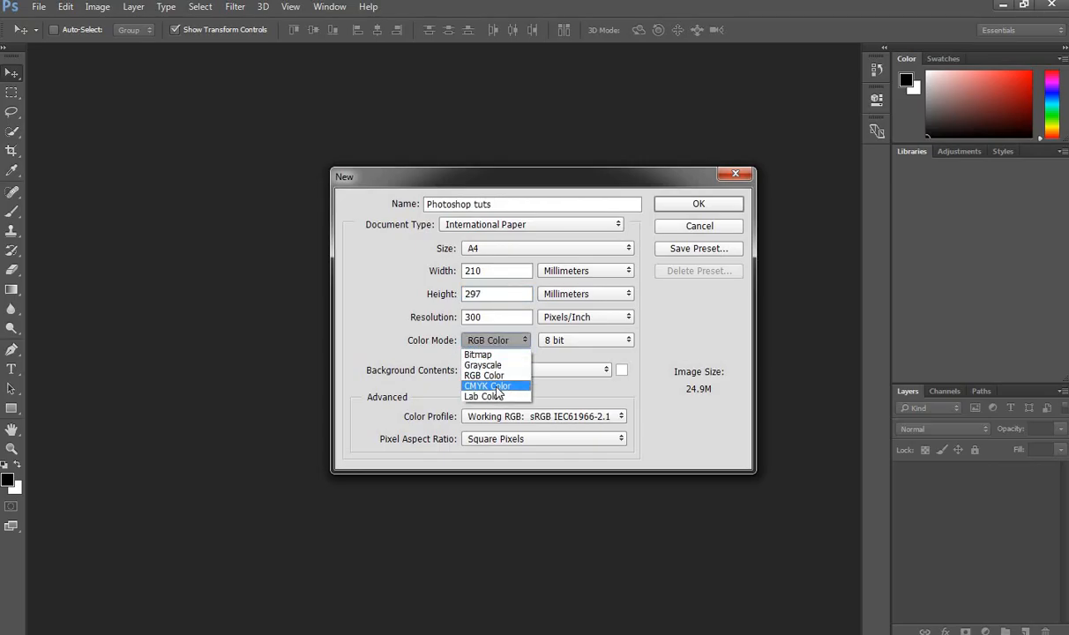
left_click(496, 394)
left_click(512, 341)
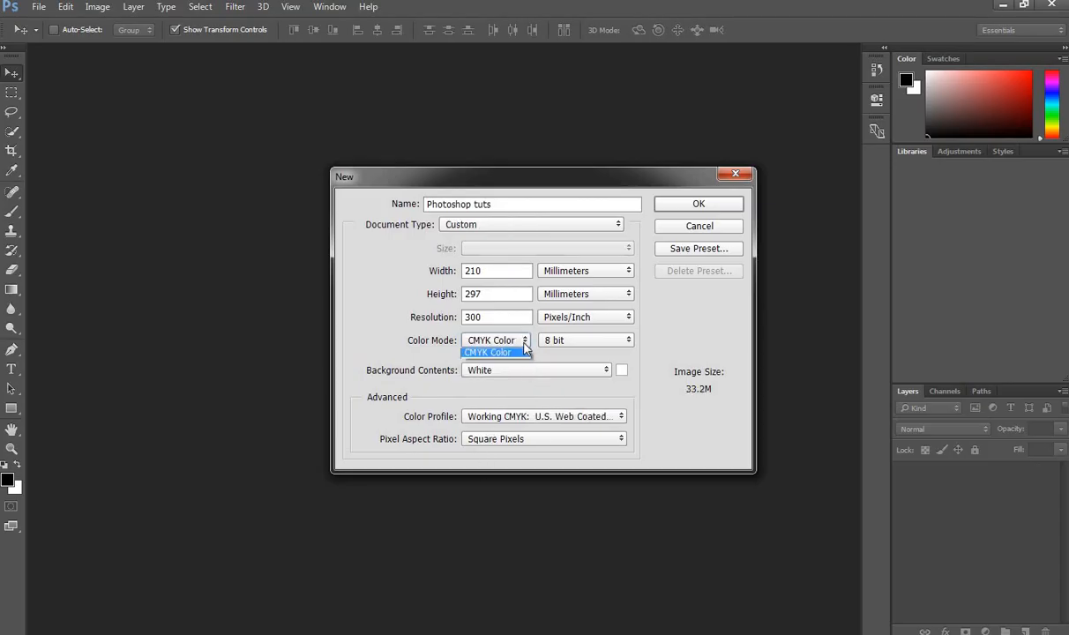
left_click(494, 376)
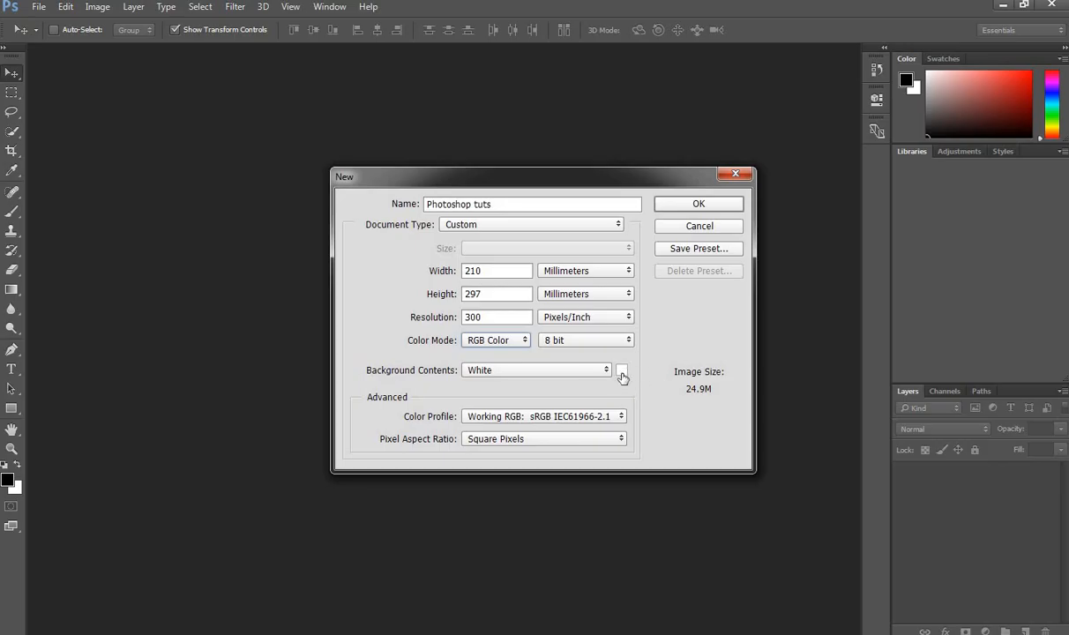
left_click(699, 205)
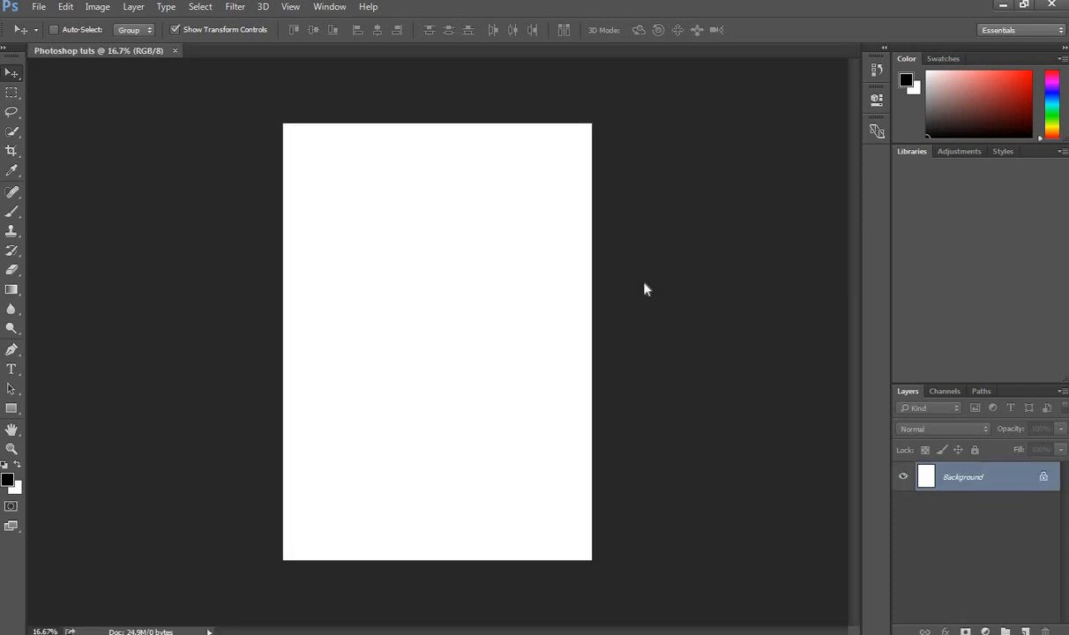
Step: Create an Untitled-1 document with a red background, then return to Photoshop tuts
left_click(39, 7)
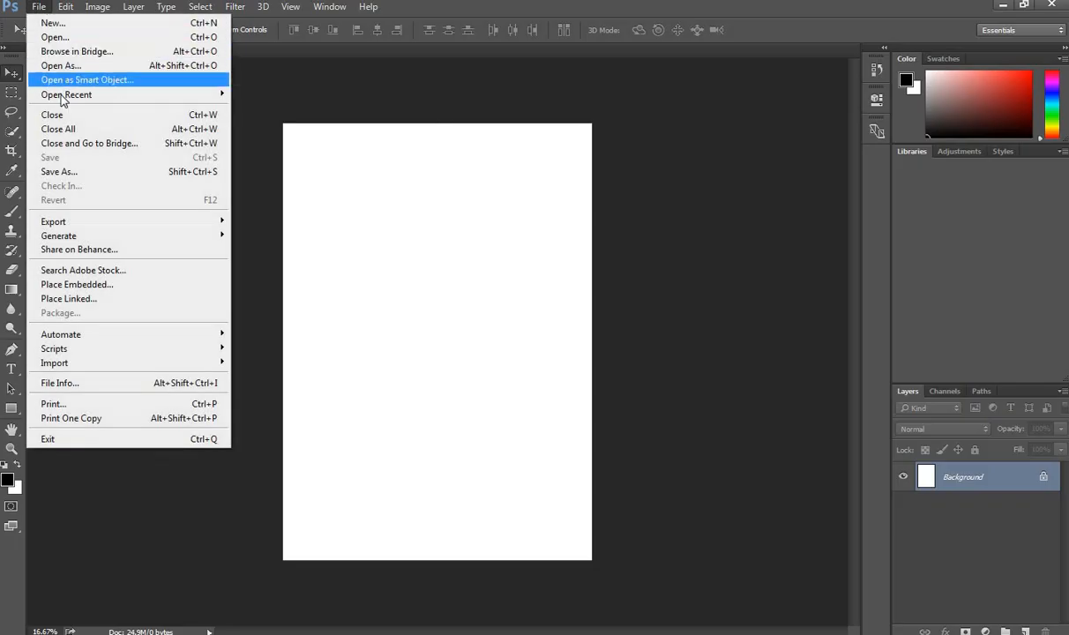
left_click(45, 22)
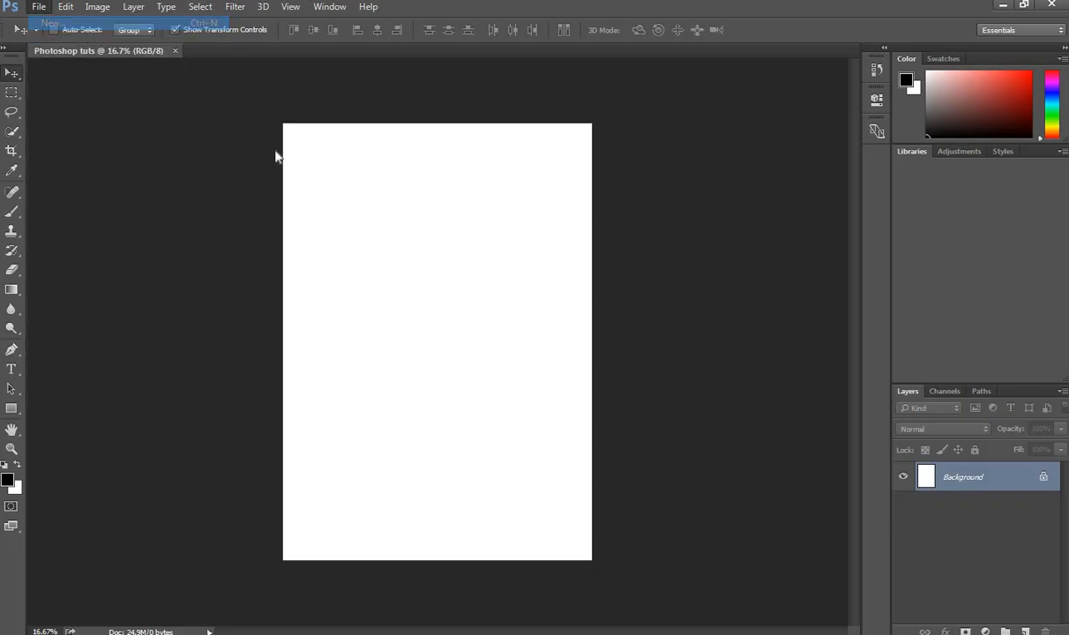
left_click(622, 371)
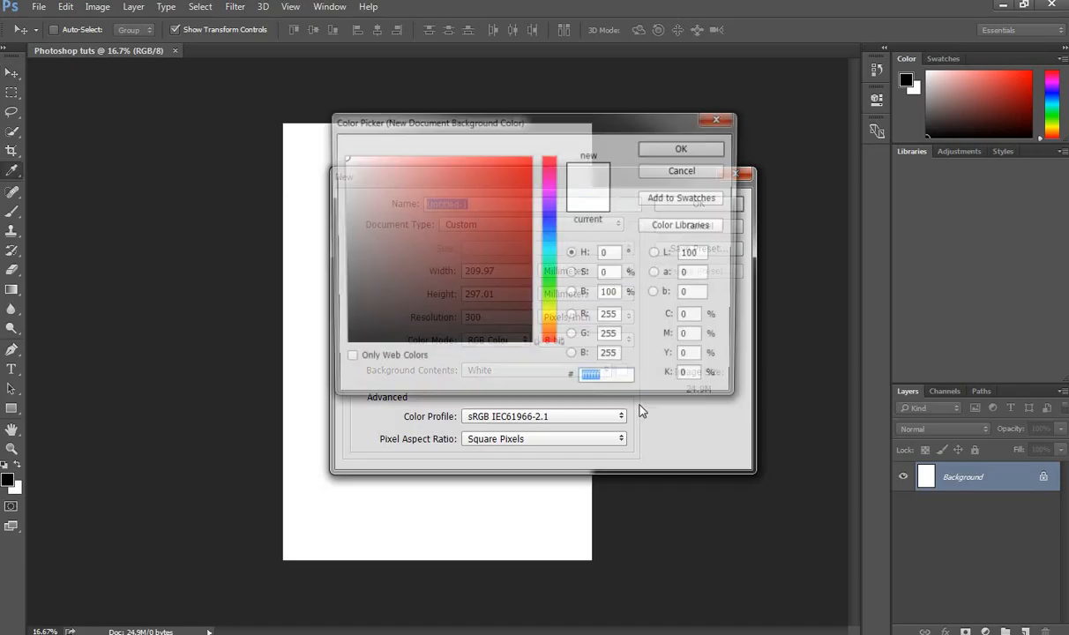
left_click(493, 195)
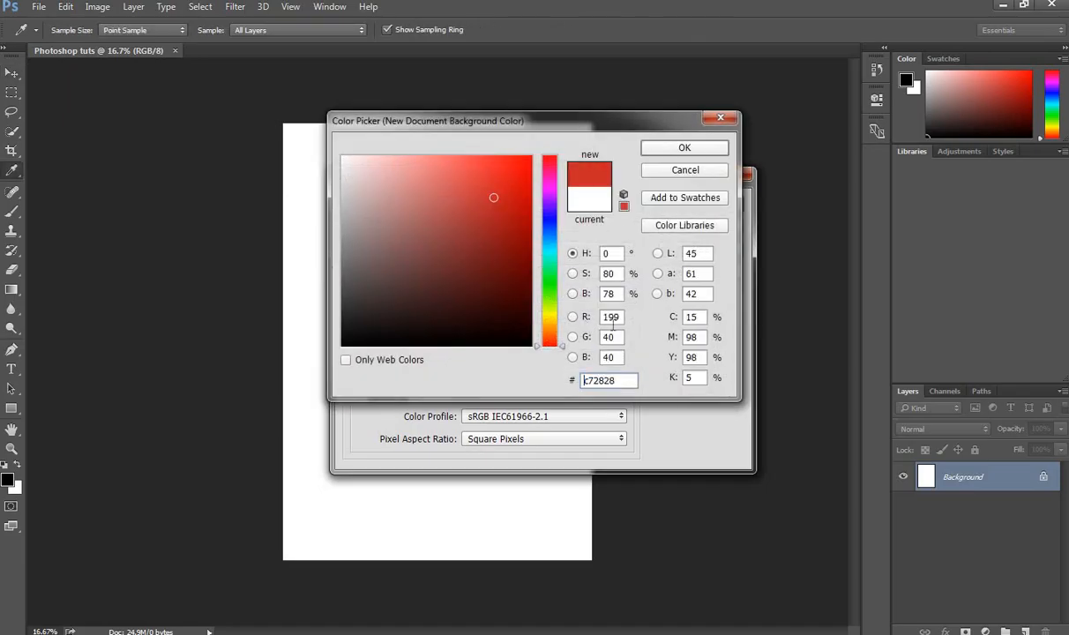
left_click(679, 148)
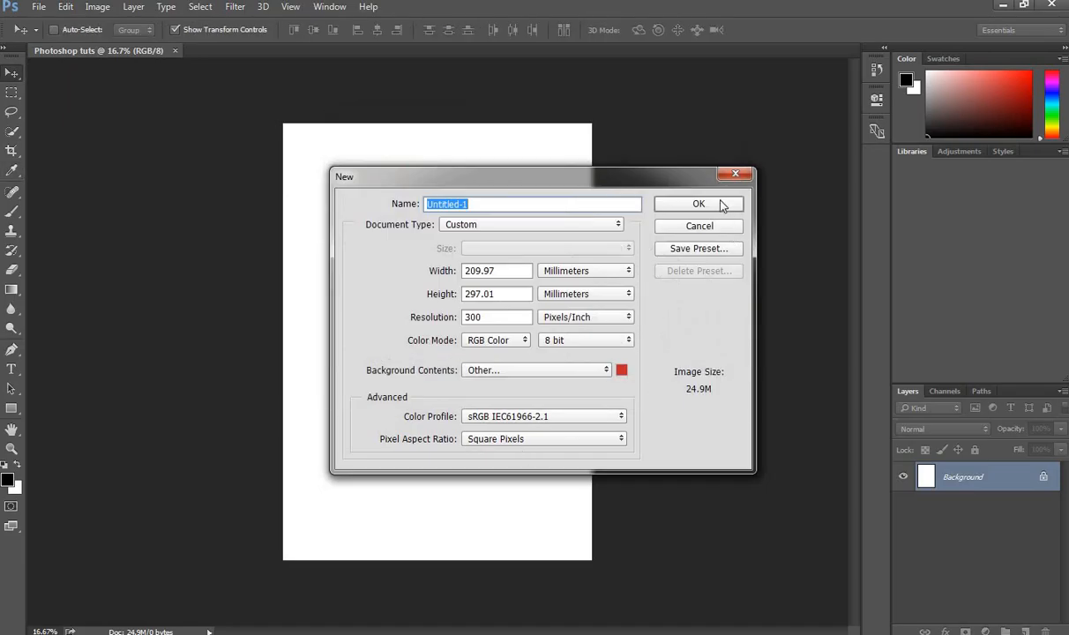
left_click(687, 201)
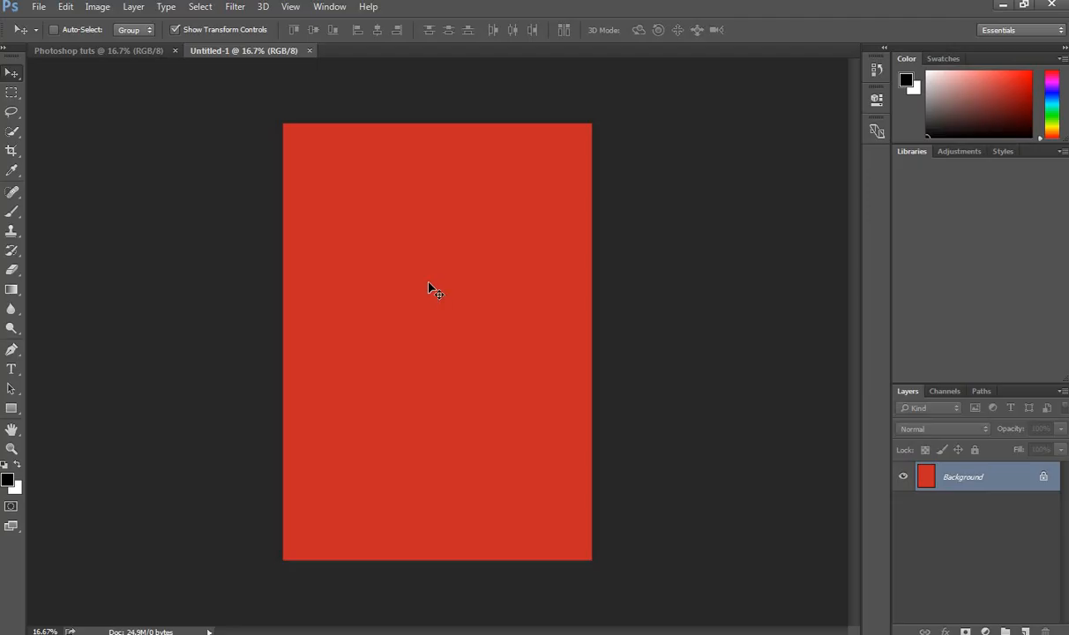
left_click(106, 52)
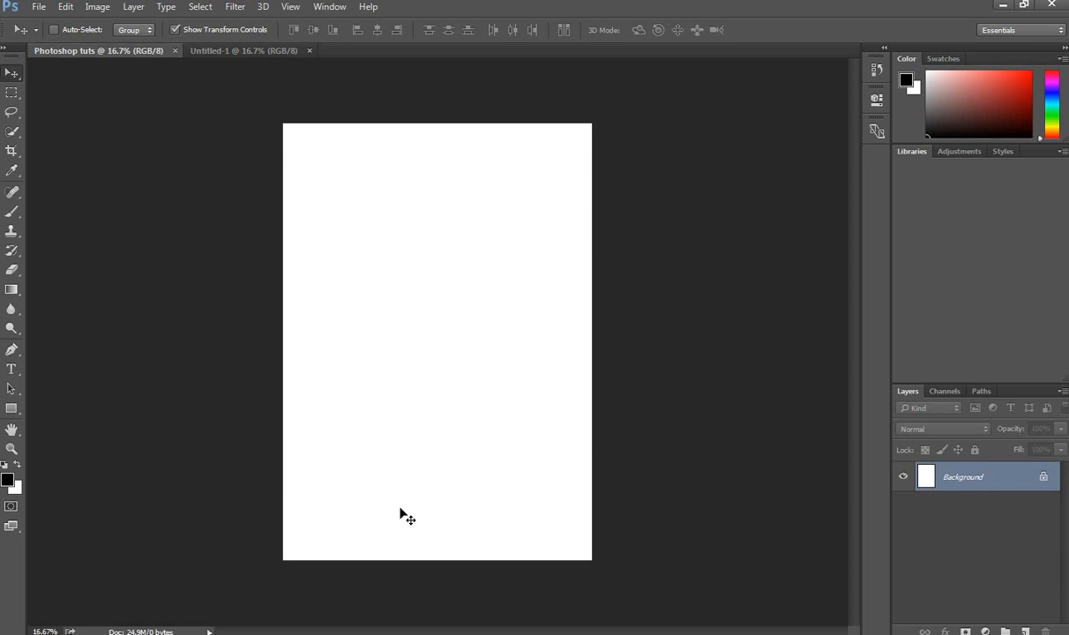
Step: Draw two black rectangles, one in the upper page and a square lower down
left_click(11, 408)
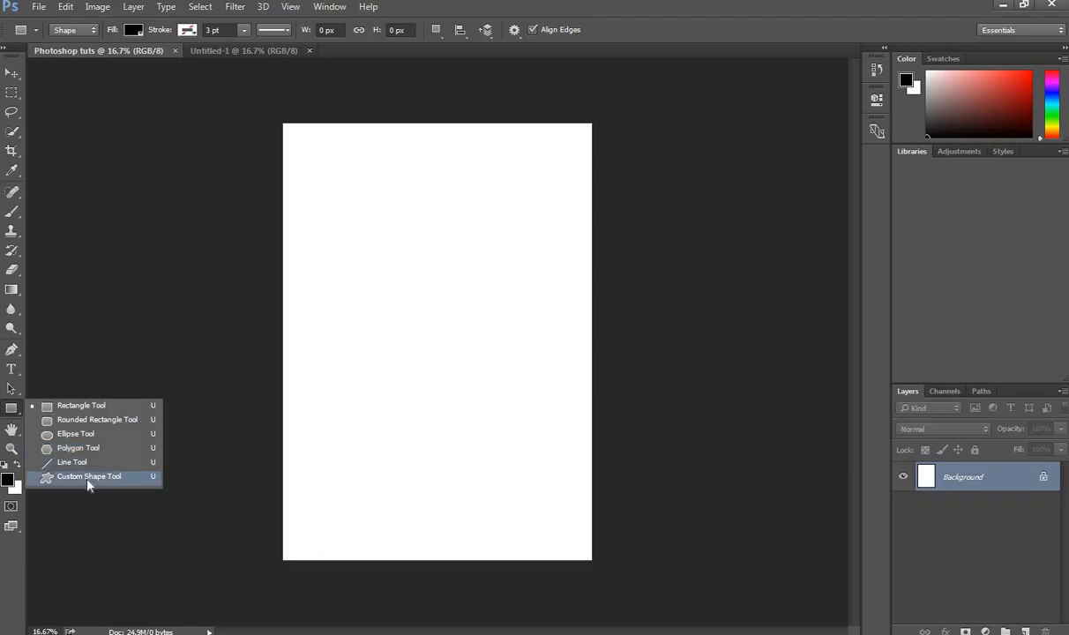
left_click(112, 406)
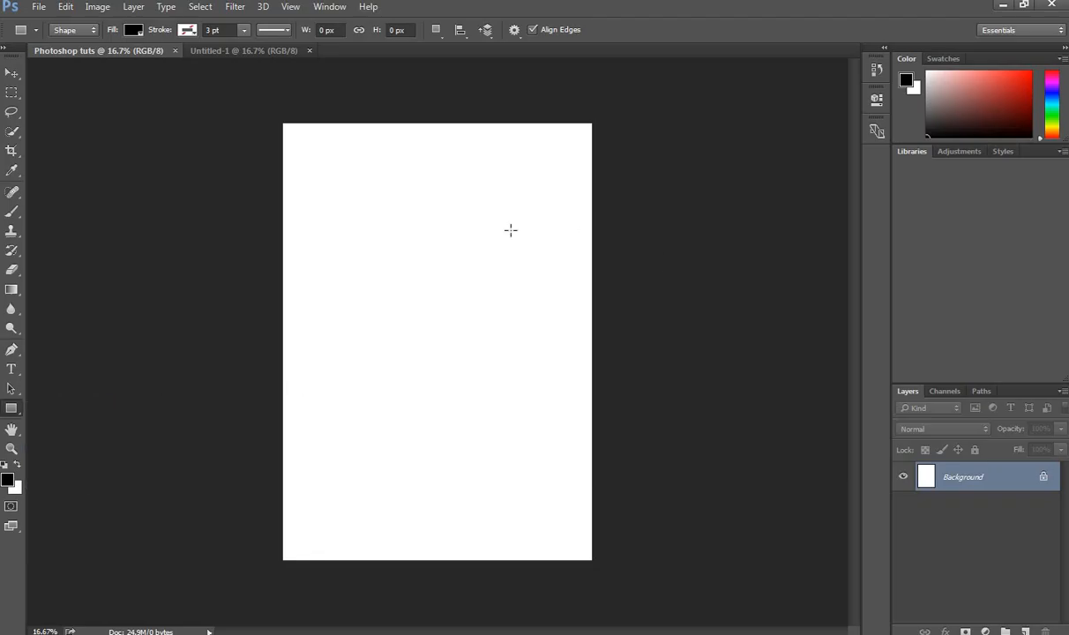
left_click_drag(333, 222, 537, 300)
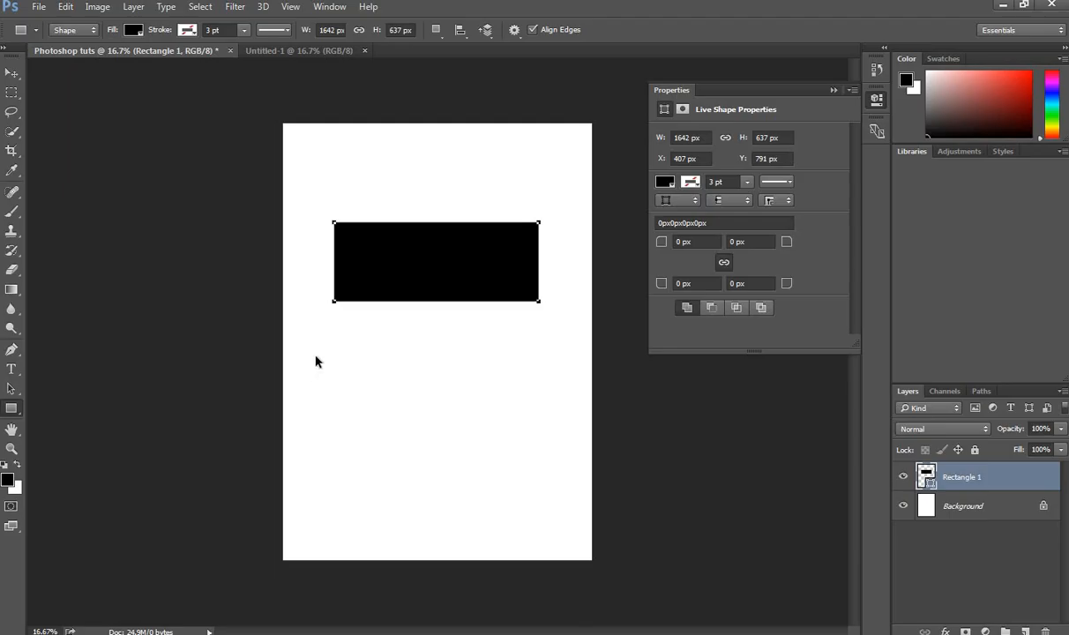
mouse_move(328, 366)
left_mouse_down()
mouse_move(417, 441)
mouse_move(451, 488)
mouse_move(370, 384)
mouse_move(467, 494)
mouse_move(392, 400)
mouse_move(504, 522)
mouse_move(477, 468)
mouse_move(528, 529)
mouse_move(524, 518)
left_mouse_up()
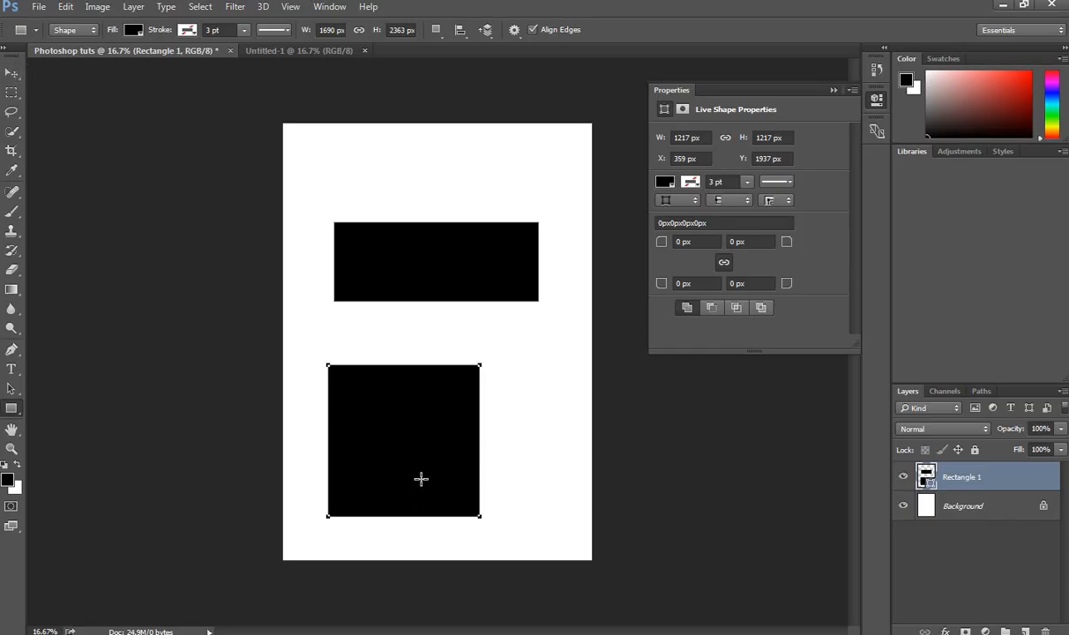
Step: Remove the rectangles' fill, then move the shape layer aside and delete it
left_click(133, 31)
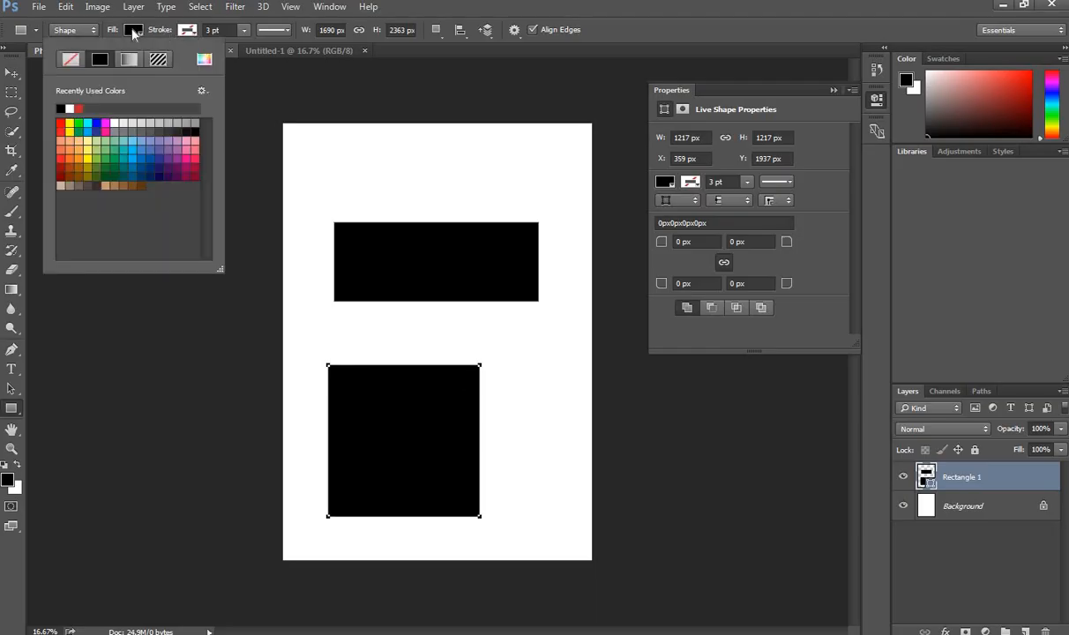
left_click(70, 61)
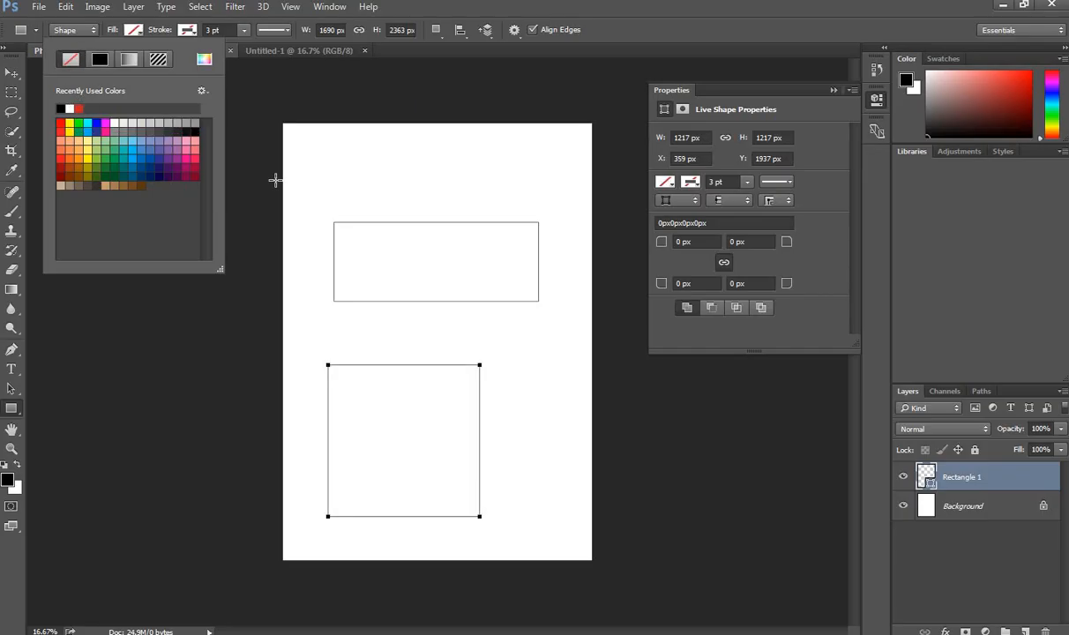
left_click(11, 72)
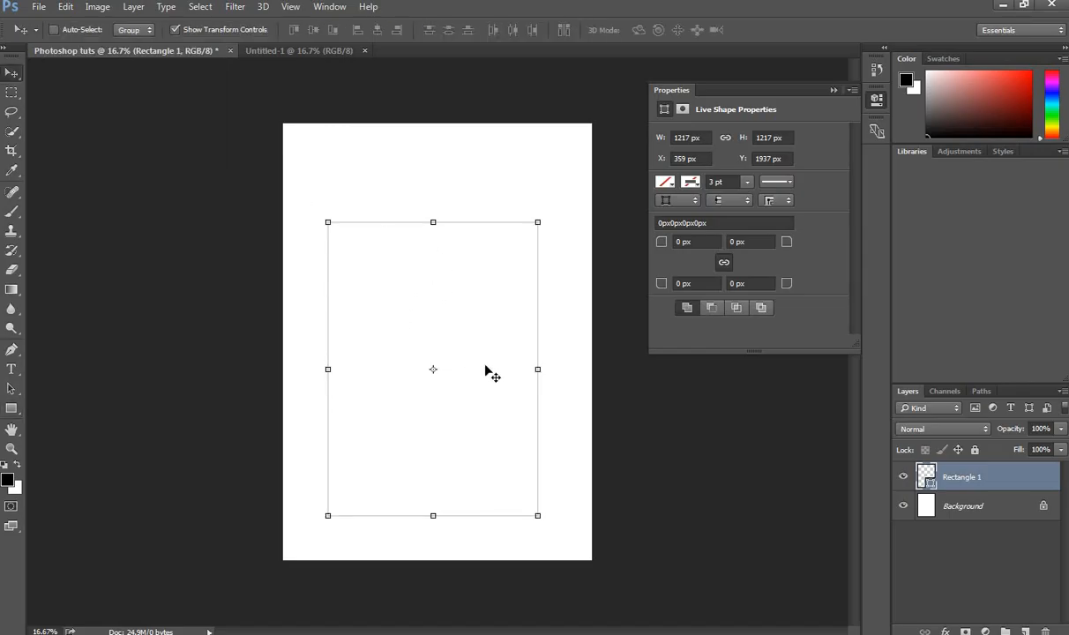
left_click_drag(300, 170, 620, 530)
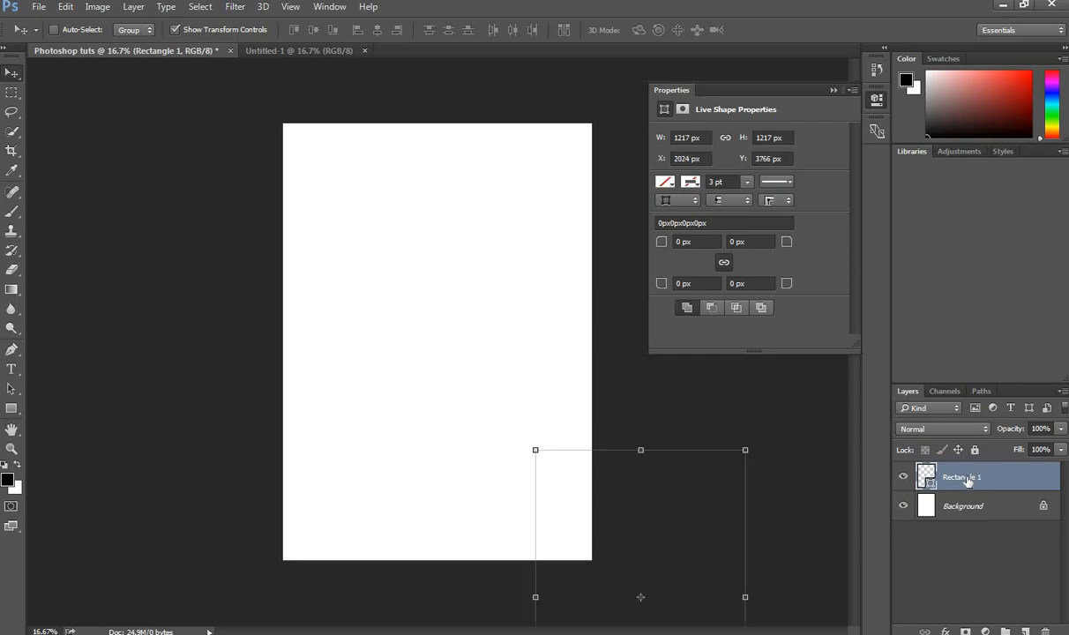
key("Delete")
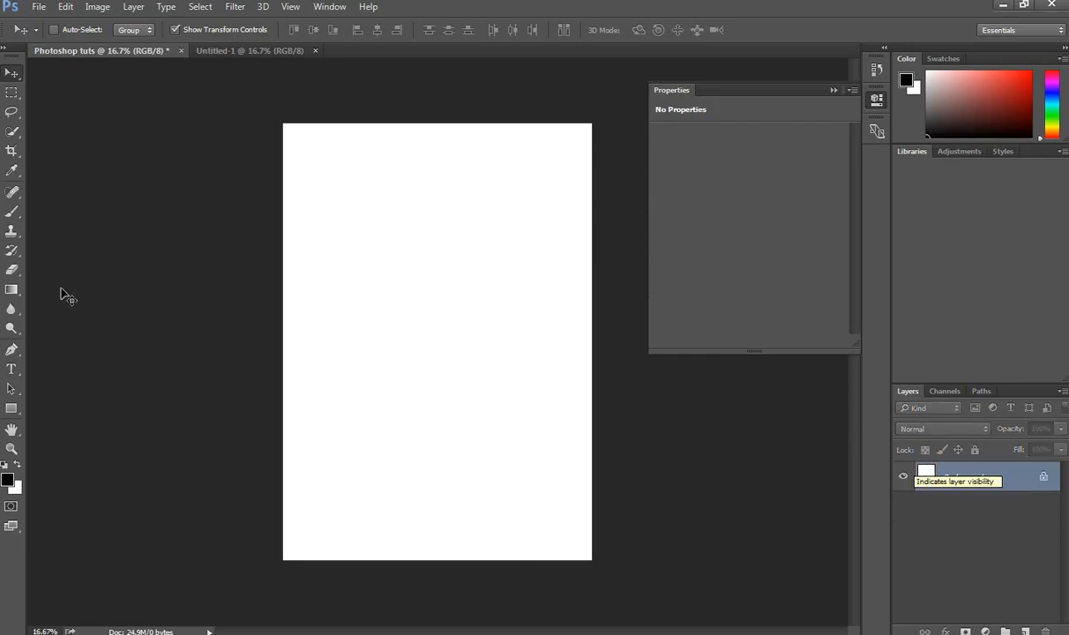
Step: Set shapes to no fill with a black stroke and draw a rectangle in the upper middle
left_click(11, 408)
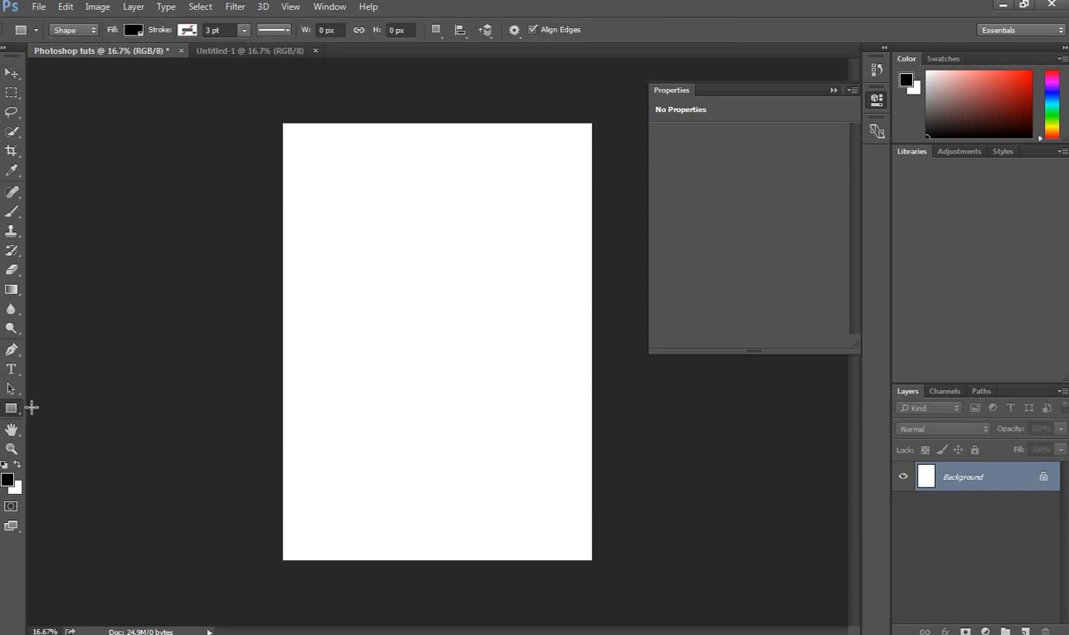
left_click(134, 30)
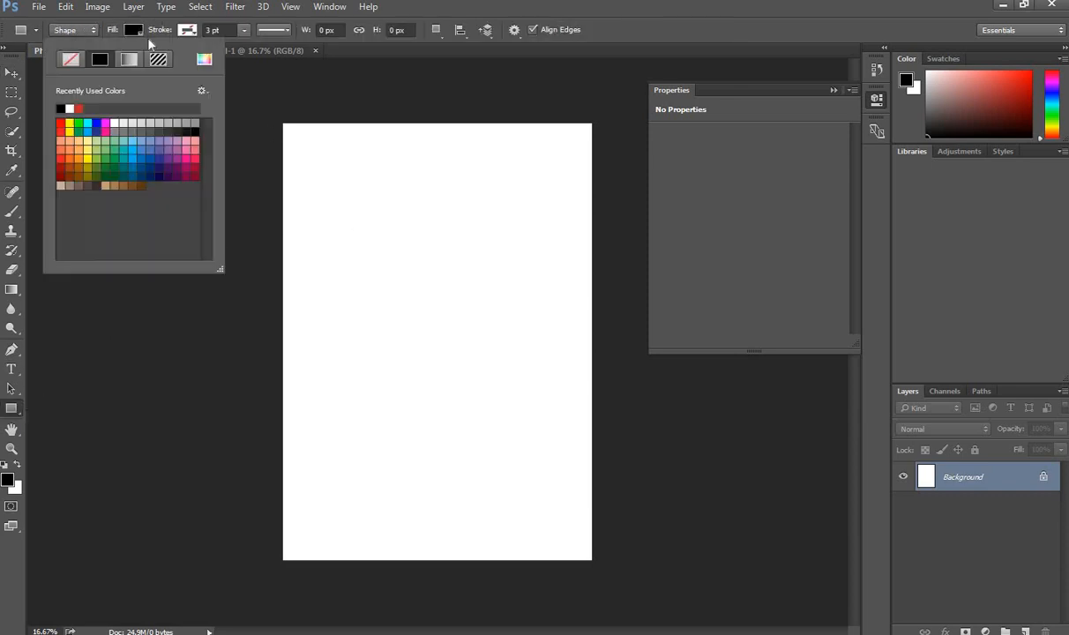
left_click(70, 64)
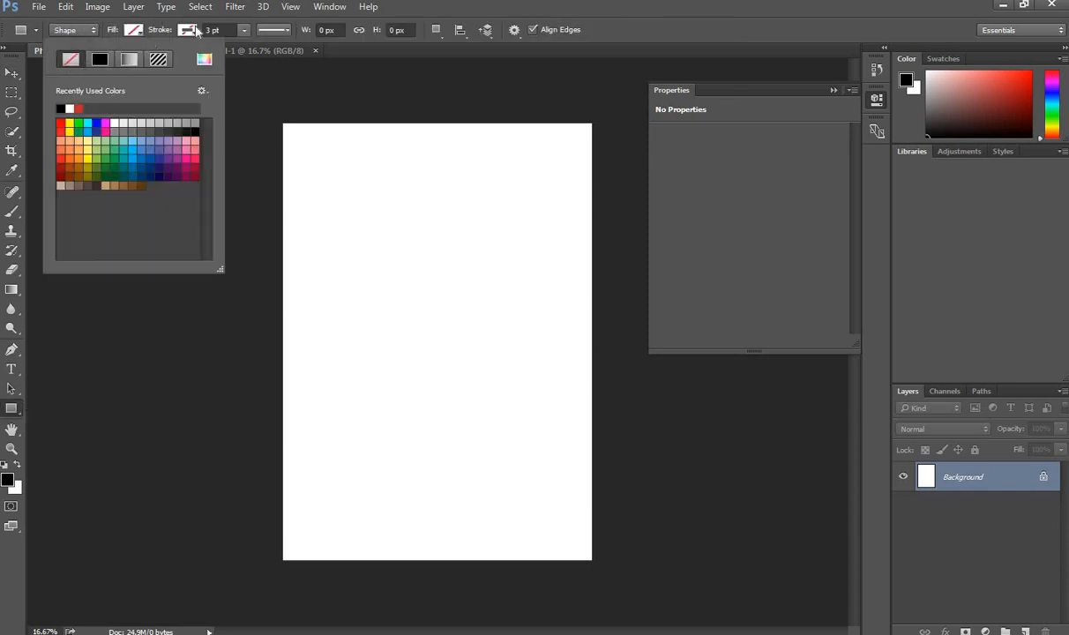
left_click(187, 30)
left_click(154, 58)
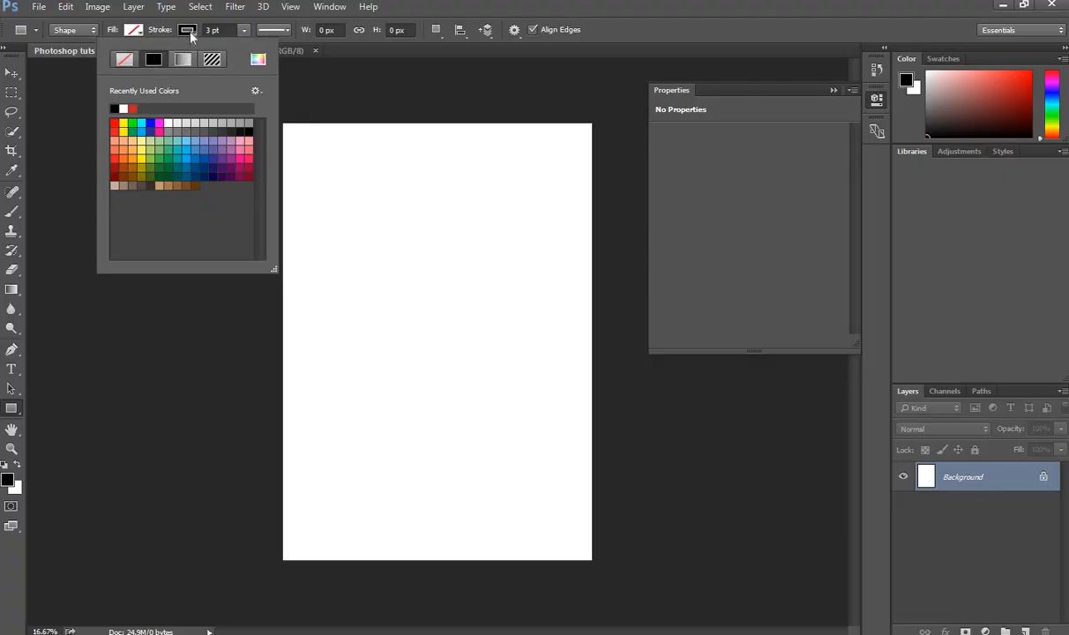
left_click(12, 73)
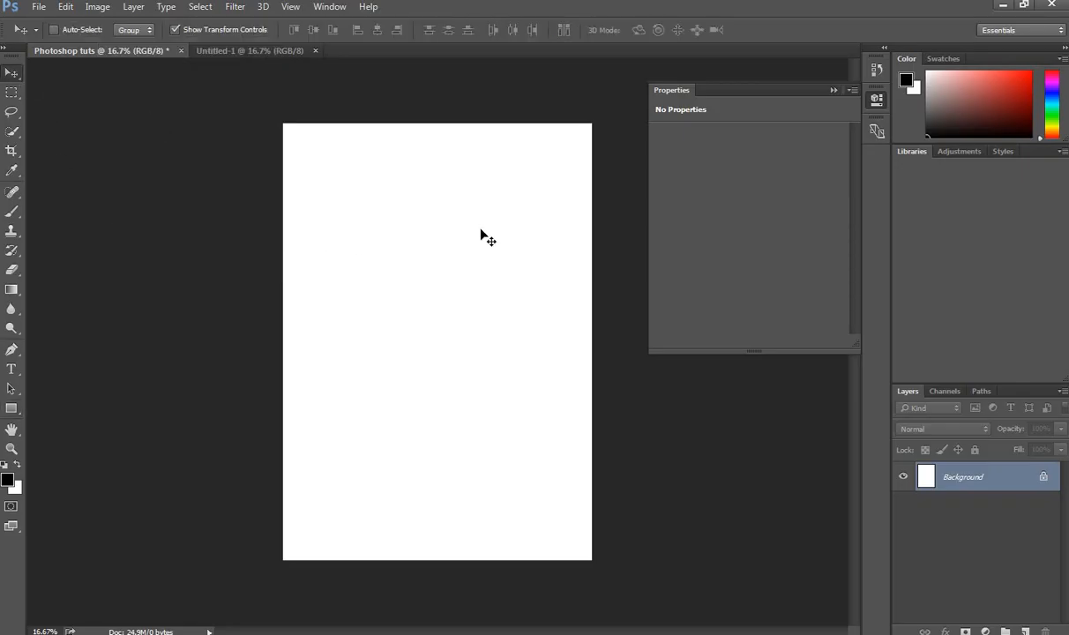
left_click(11, 408)
left_click_drag(343, 255, 526, 376)
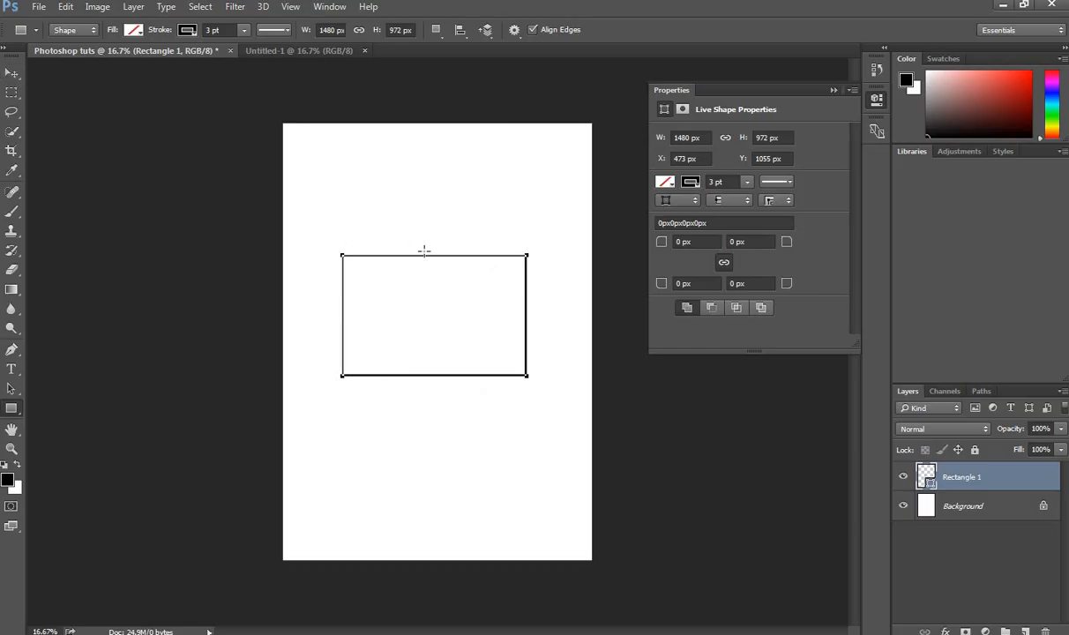
Step: Make the rectangle's outline 3.1 pt thick and pink
left_click(244, 31)
mouse_move(243, 50)
left_mouse_down()
mouse_move(294, 51)
mouse_move(244, 52)
left_mouse_up()
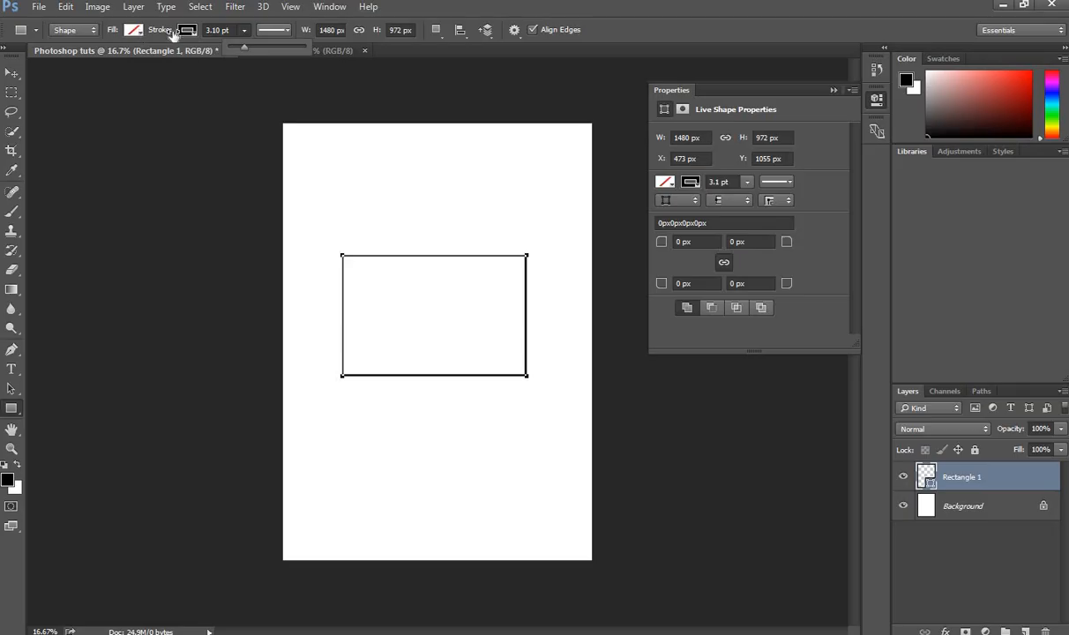
left_click(189, 31)
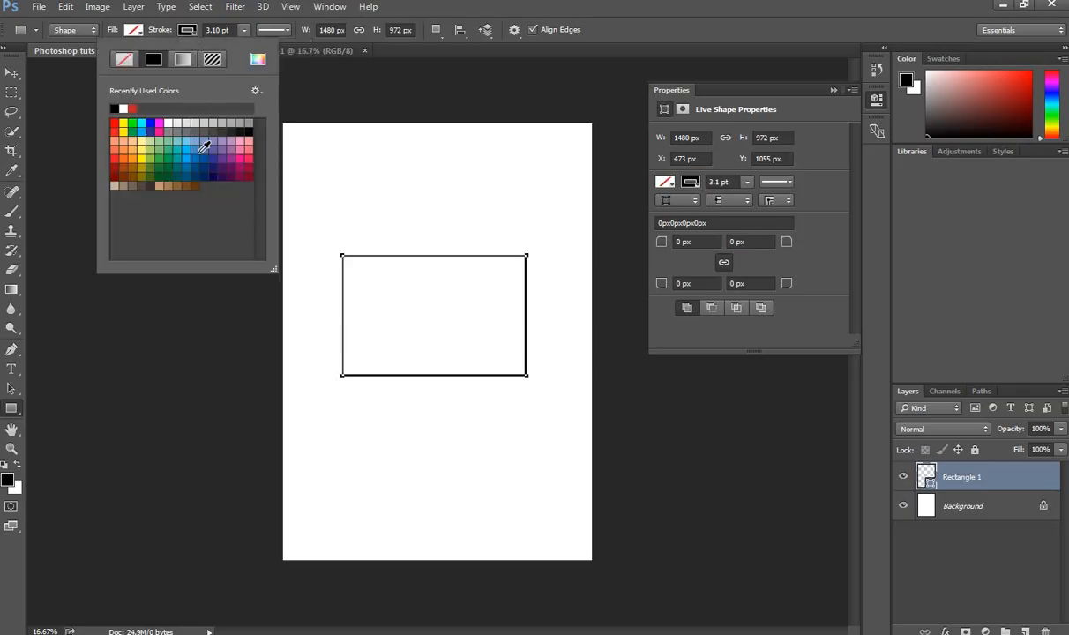
left_click(249, 159)
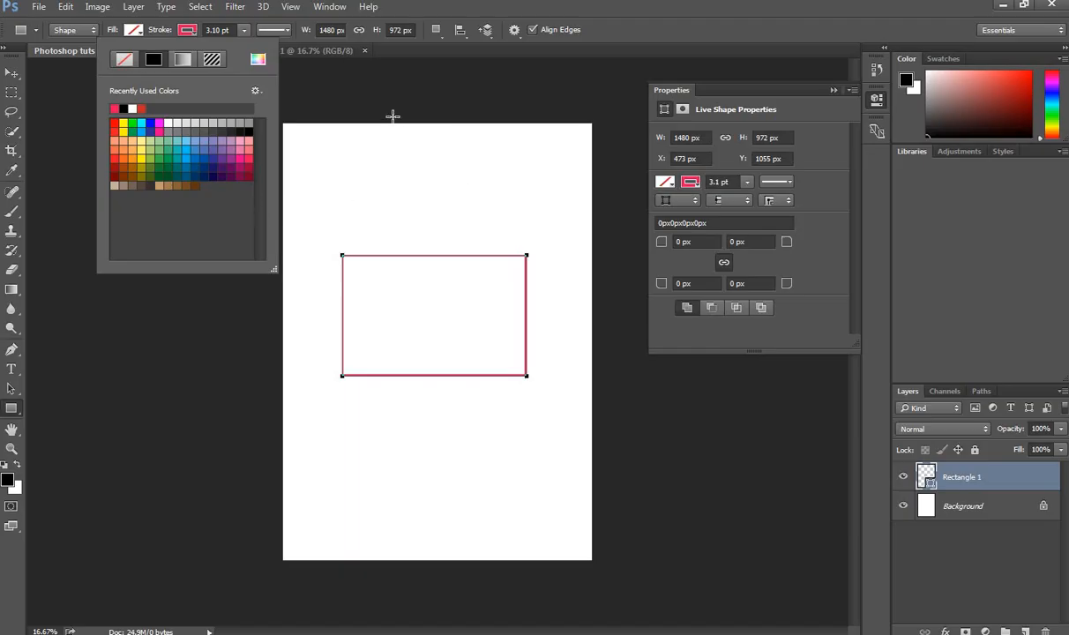
left_click(393, 117)
left_click(396, 124)
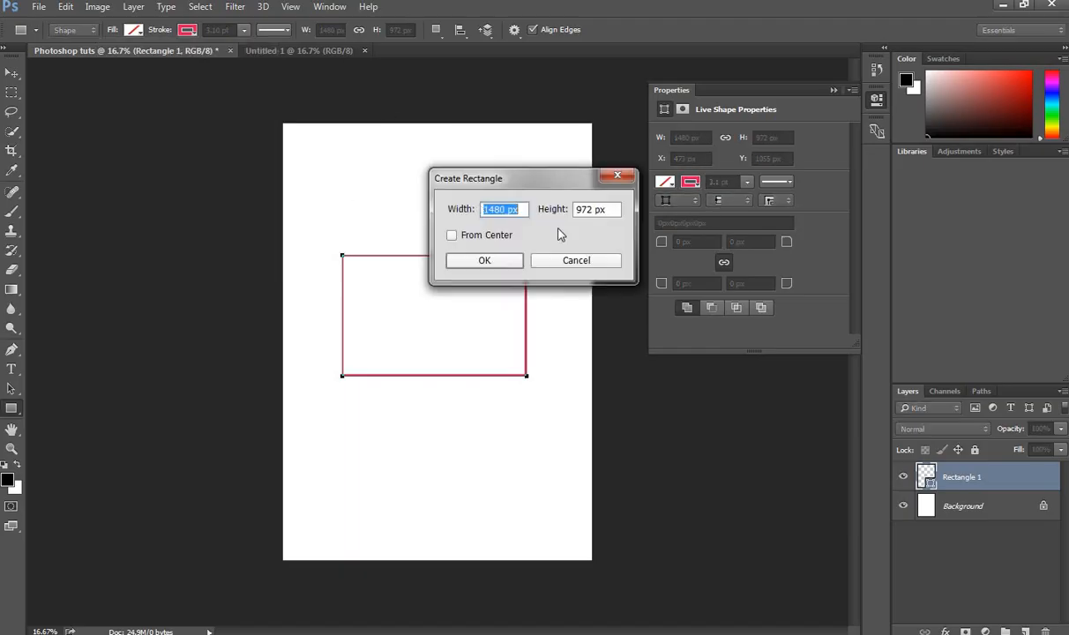
Step: With the Ellipse tool, draw two circles, one overlapping the rectangle's top and one below it
left_click(618, 176)
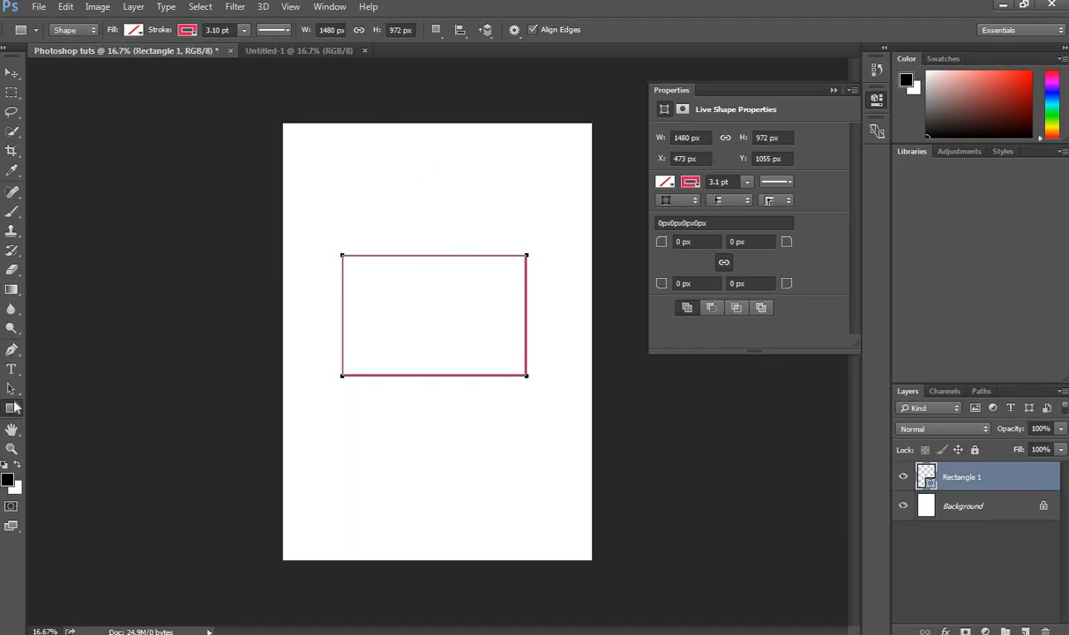
left_click(12, 407)
left_click(75, 437)
mouse_move(363, 166)
left_mouse_down()
mouse_move(480, 256)
mouse_move(456, 301)
mouse_move(494, 307)
left_mouse_up()
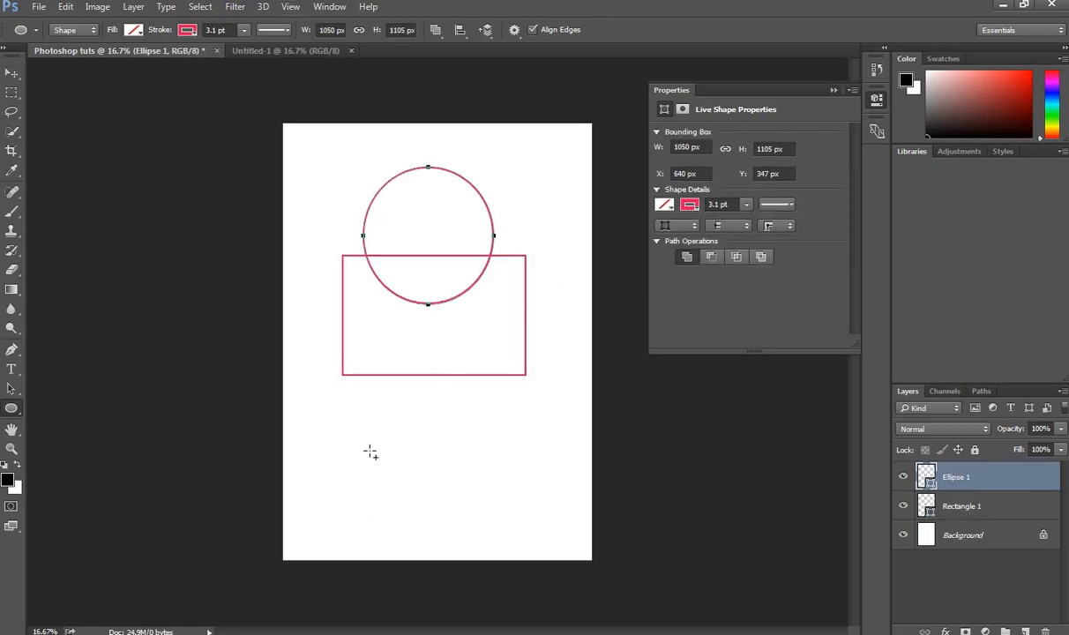
left_click_drag(345, 421, 506, 551)
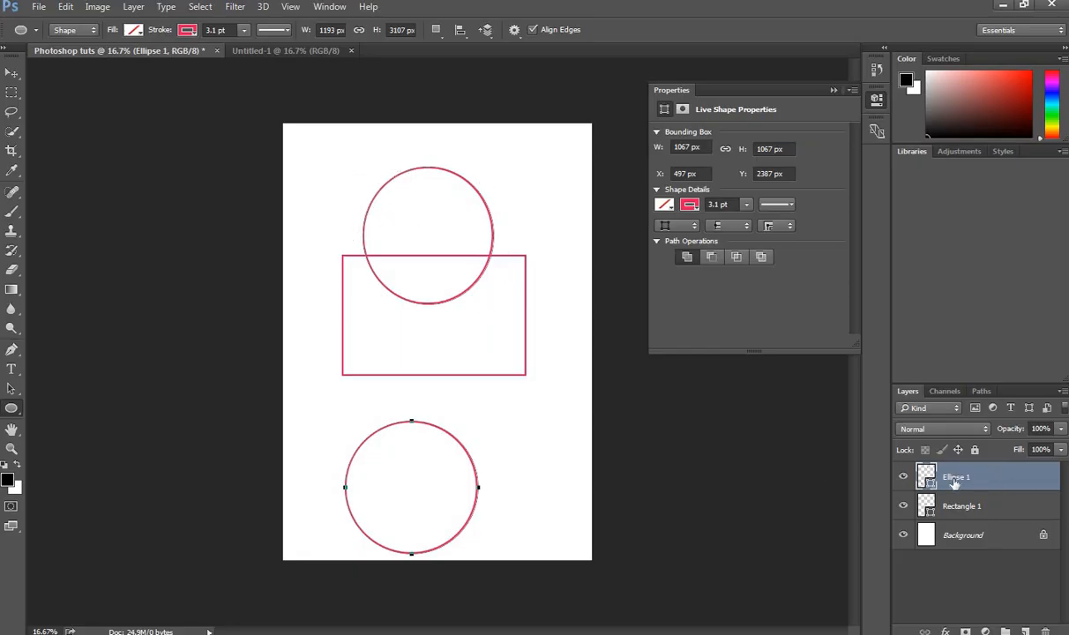
Step: Undo the second circle, move the first below the rectangle, and set the foreground to red
left_click(11, 72)
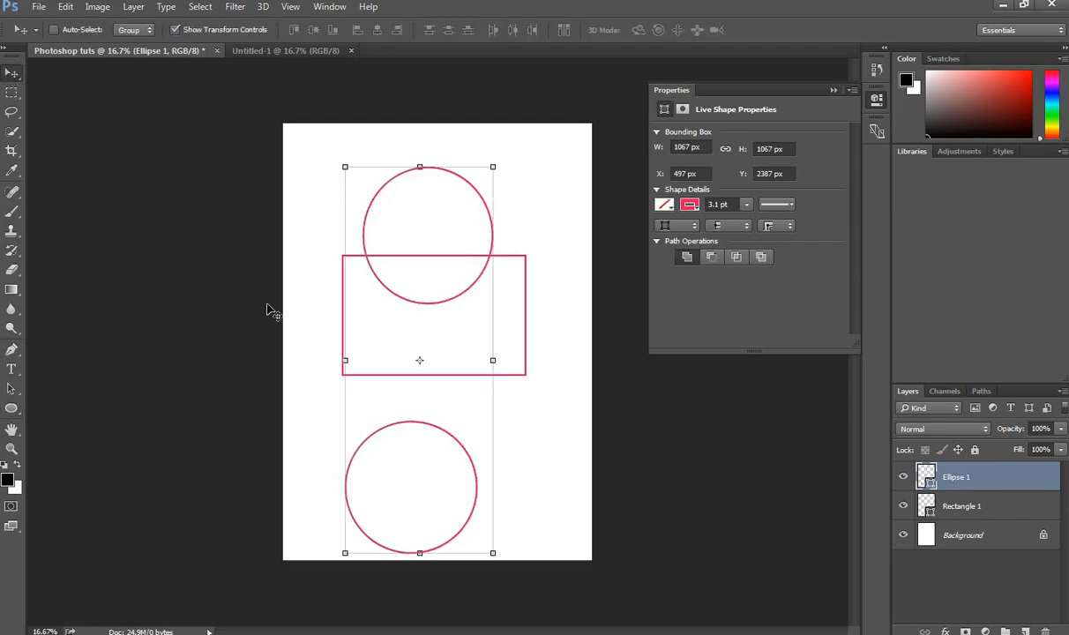
key("ctrl+z")
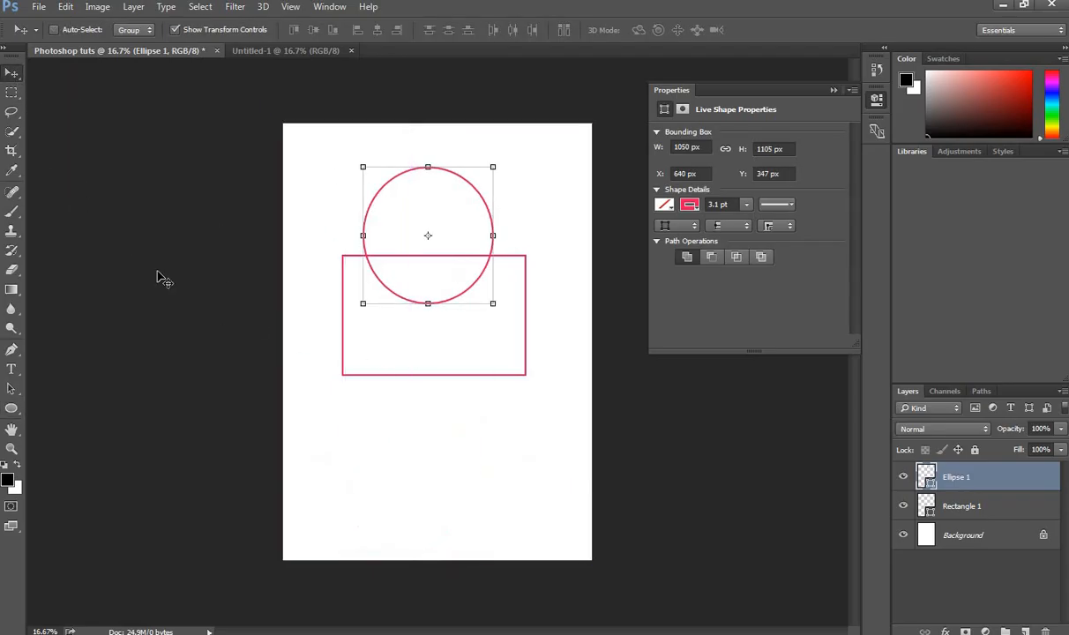
left_click_drag(473, 215, 467, 453)
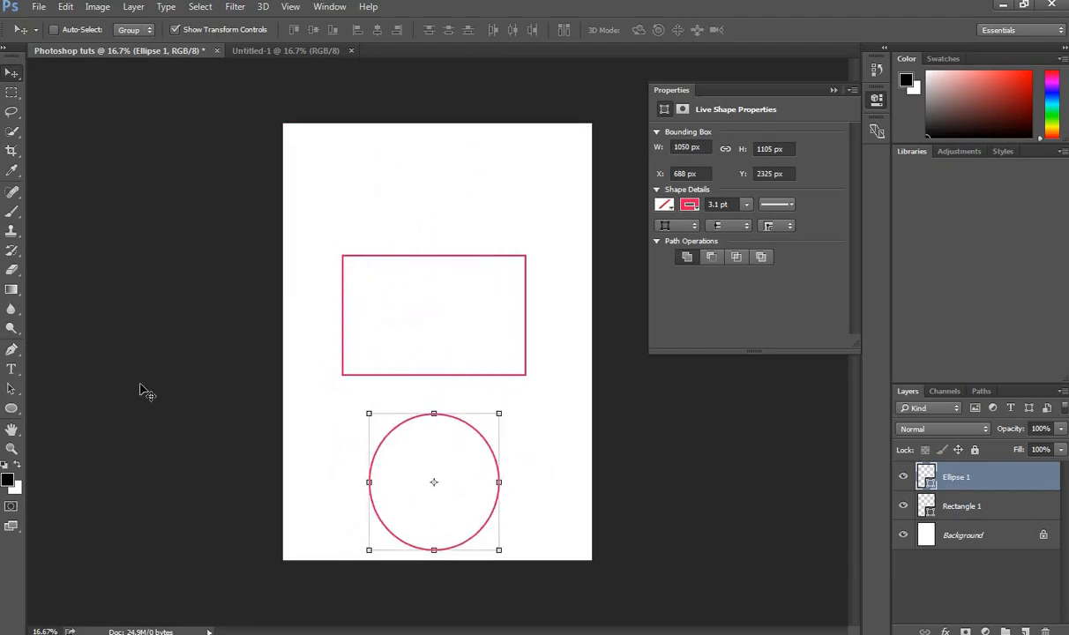
left_click(1023, 86)
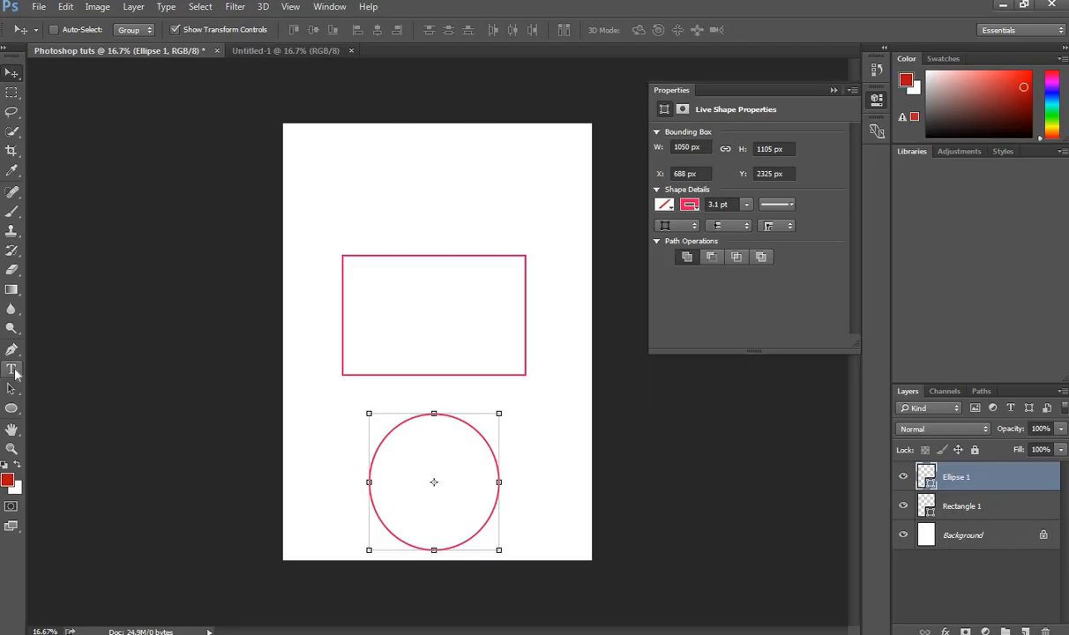
Step: Fill the Ellipse 1 circle with solid red and nudge it slightly upward
left_click(14, 409)
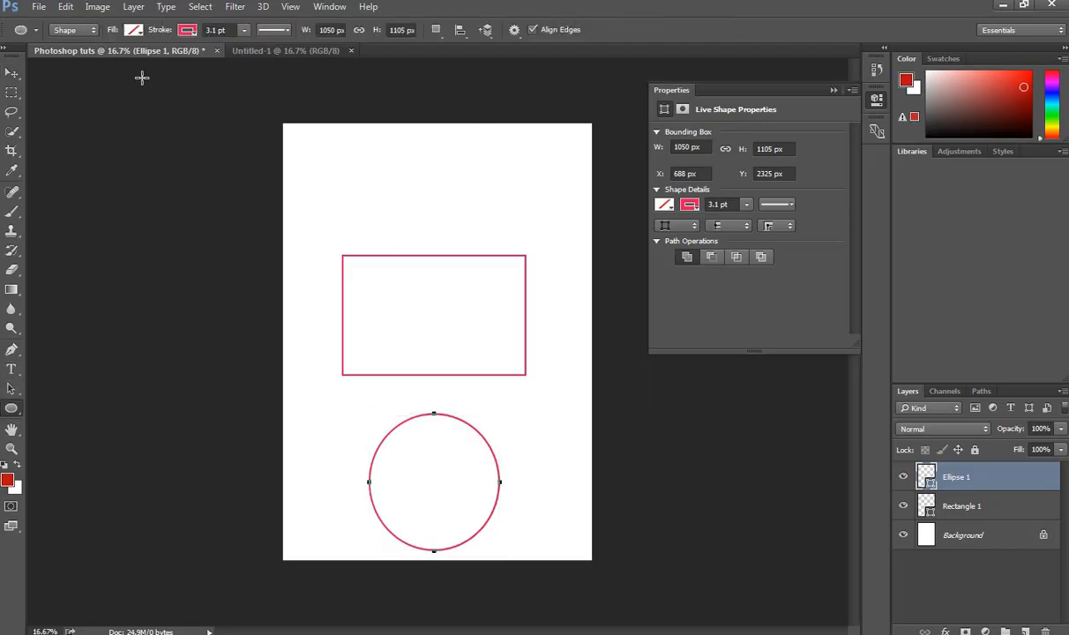
left_click(133, 30)
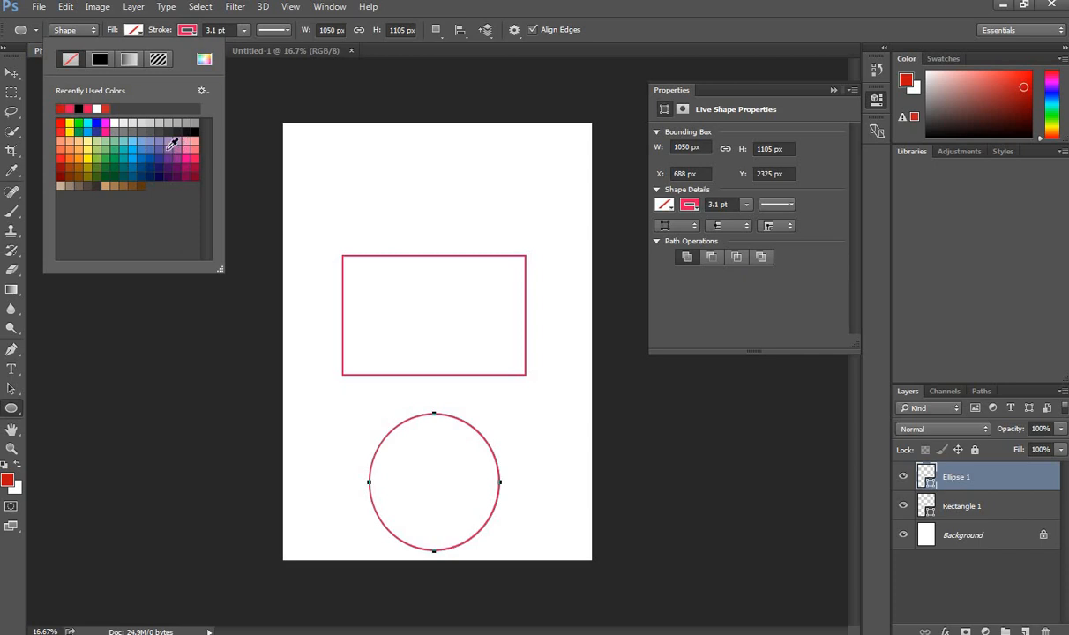
left_click(63, 120)
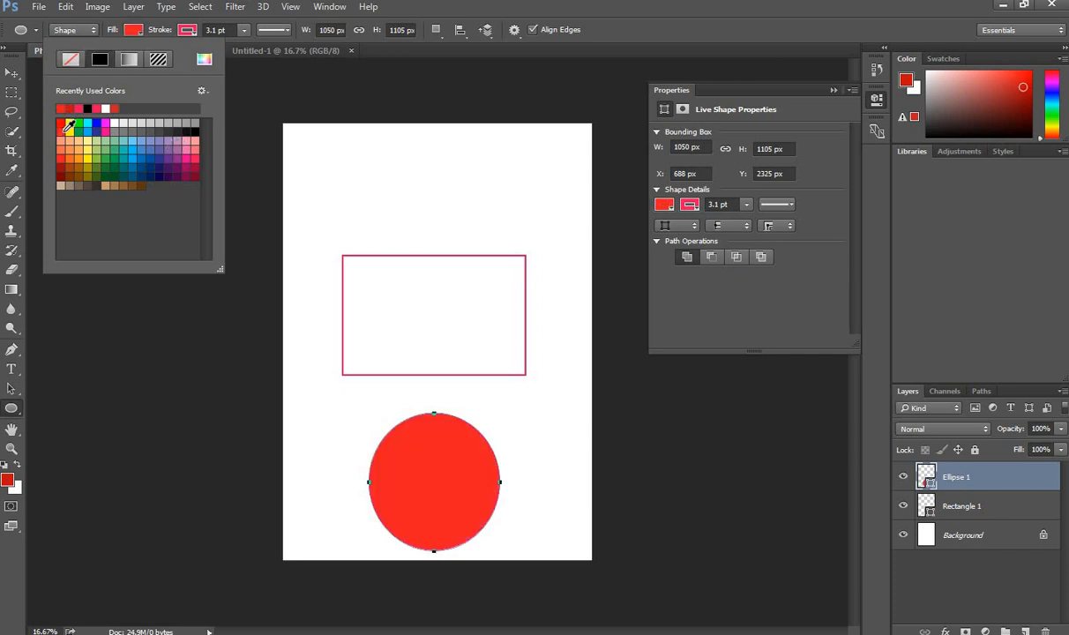
left_click(9, 73)
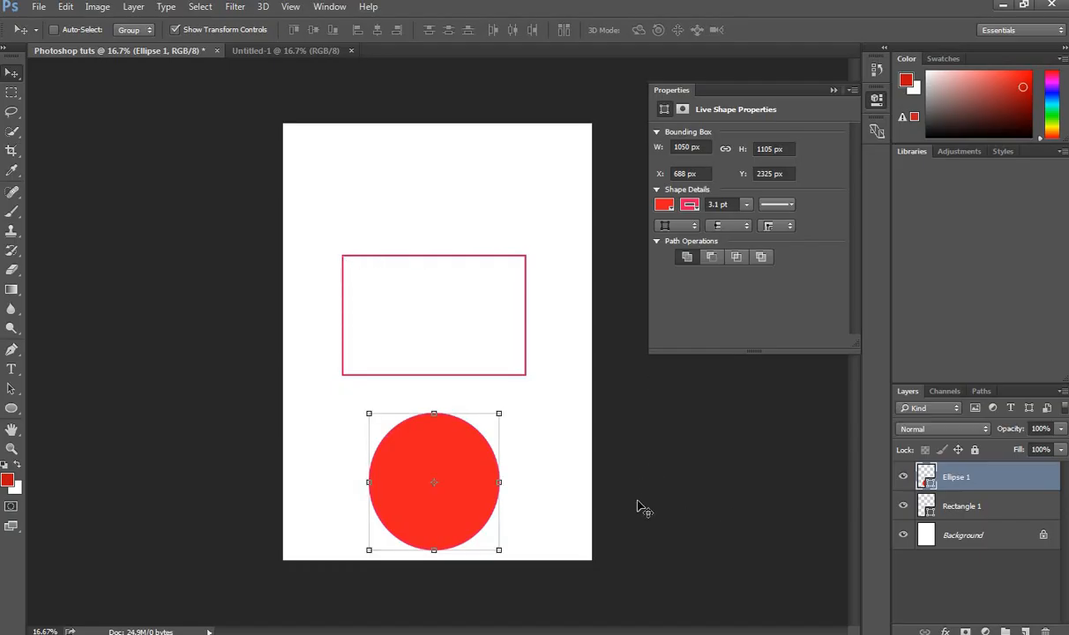
left_click(637, 501)
left_click_drag(407, 320, 411, 312)
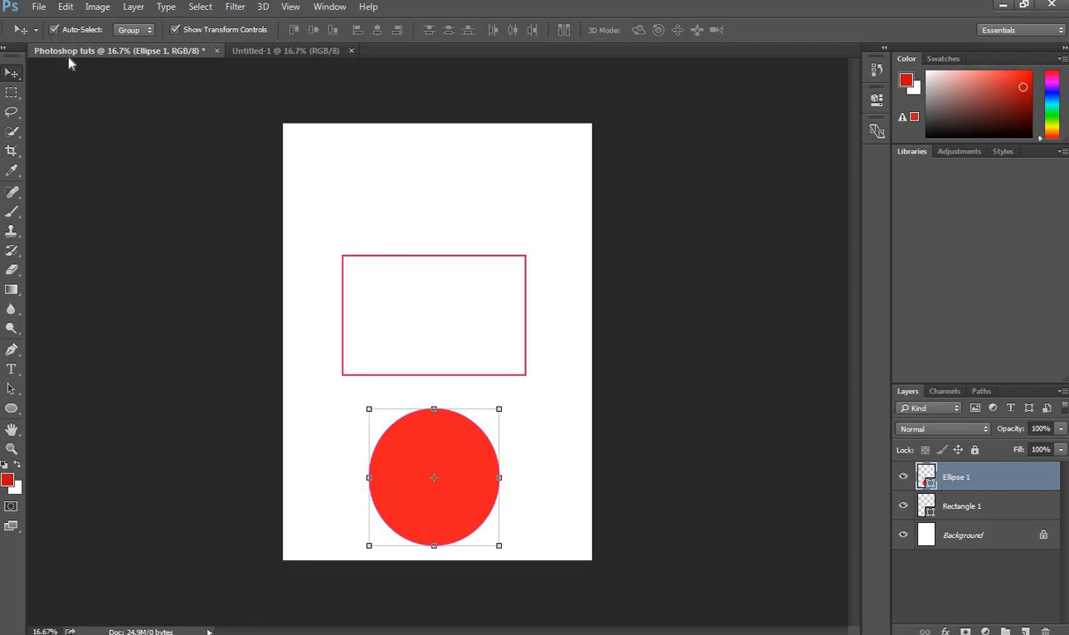
Step: Fill Rectangle 1 with solid black and drag the red circle up to overlap it
left_click(420, 305)
left_click(440, 445)
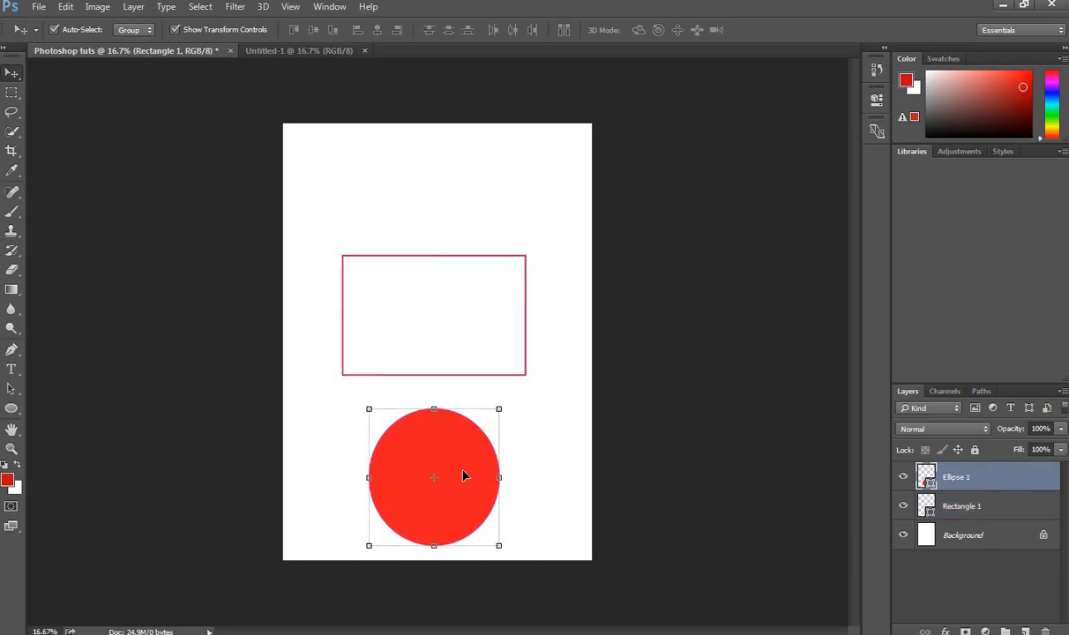
left_click(454, 320)
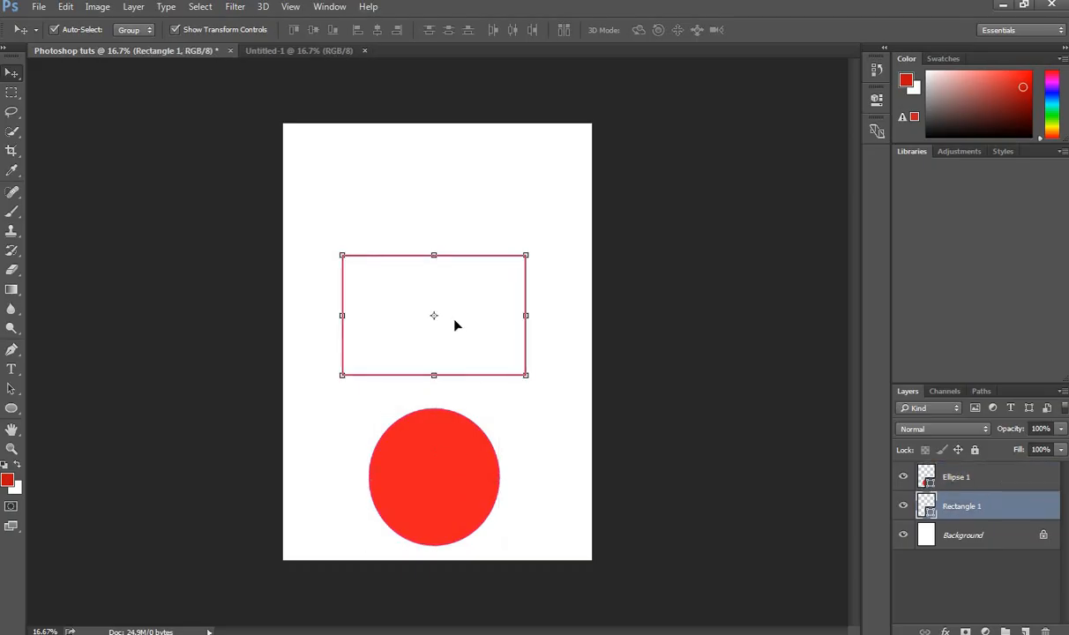
left_click(470, 475)
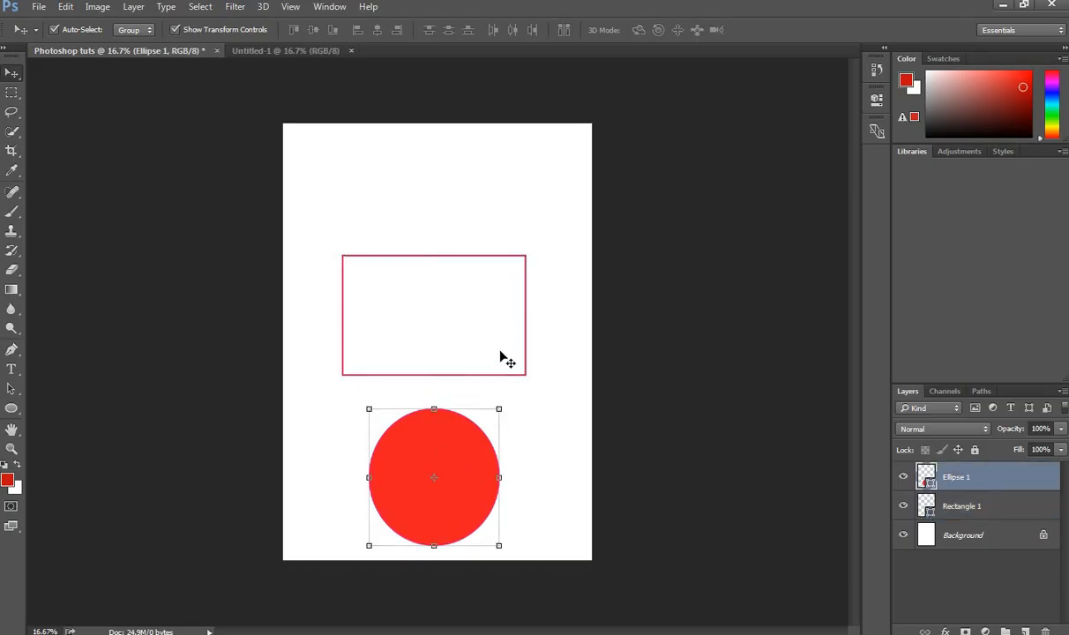
left_click(504, 349)
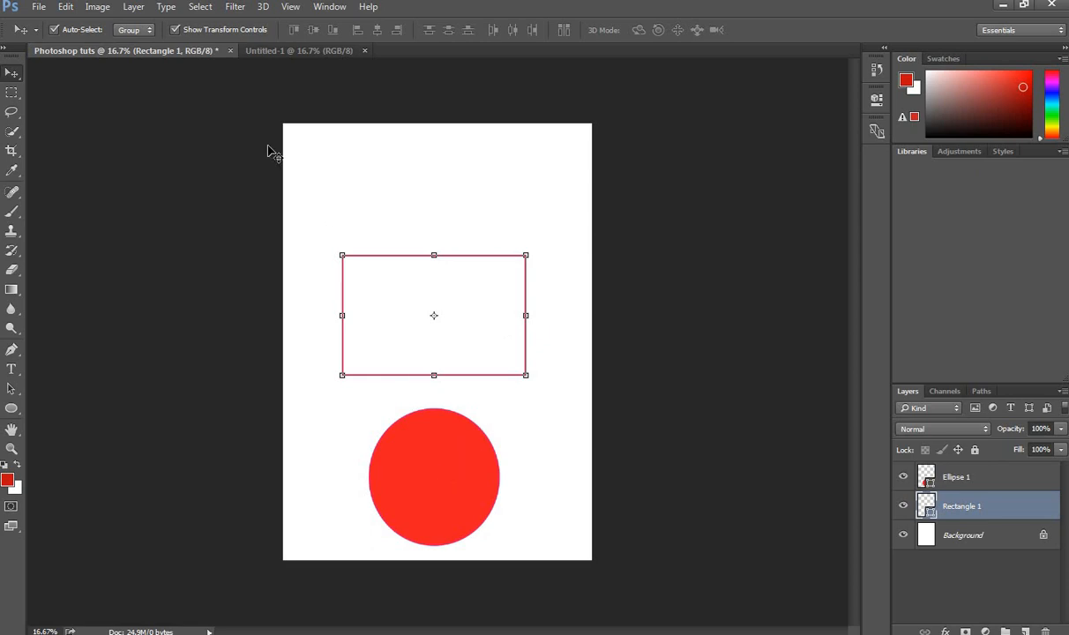
left_click(12, 408)
left_click(134, 31)
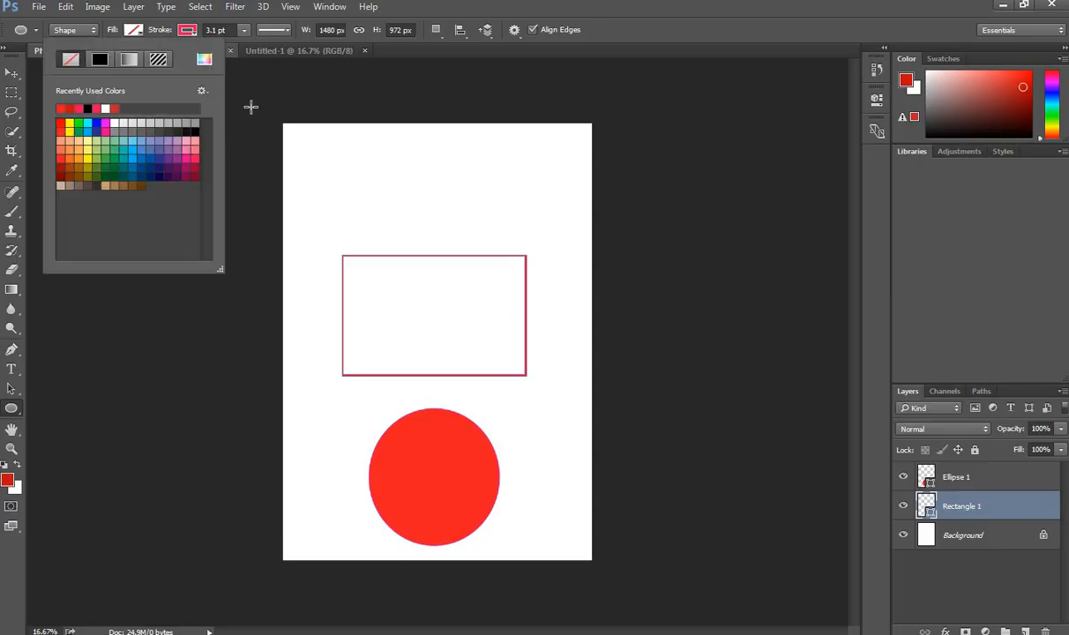
left_click(195, 126)
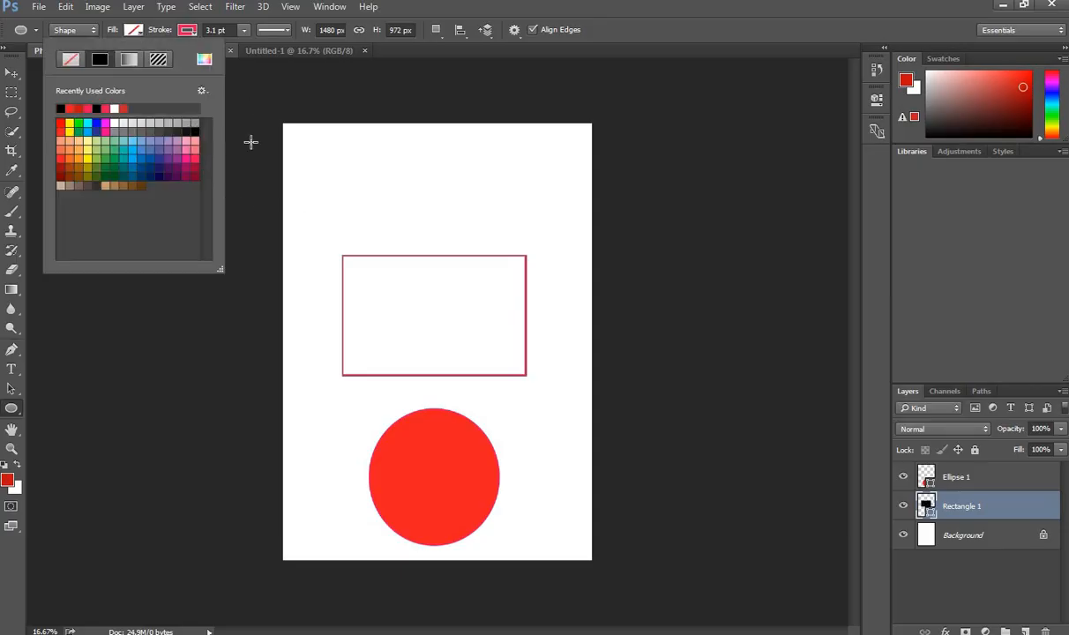
left_click(13, 74)
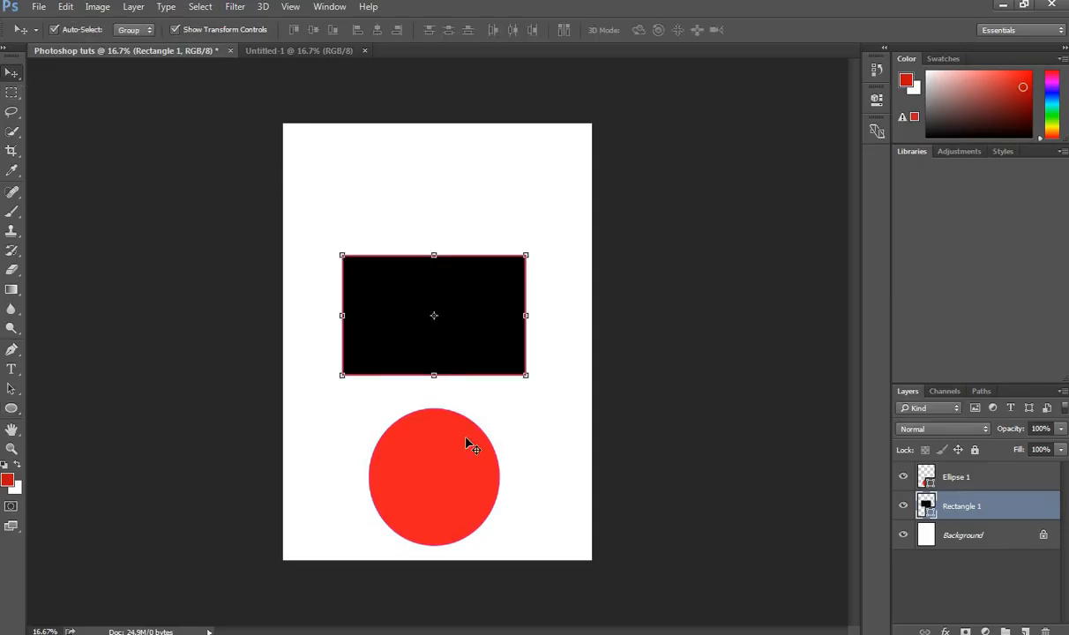
left_click_drag(457, 488, 462, 366)
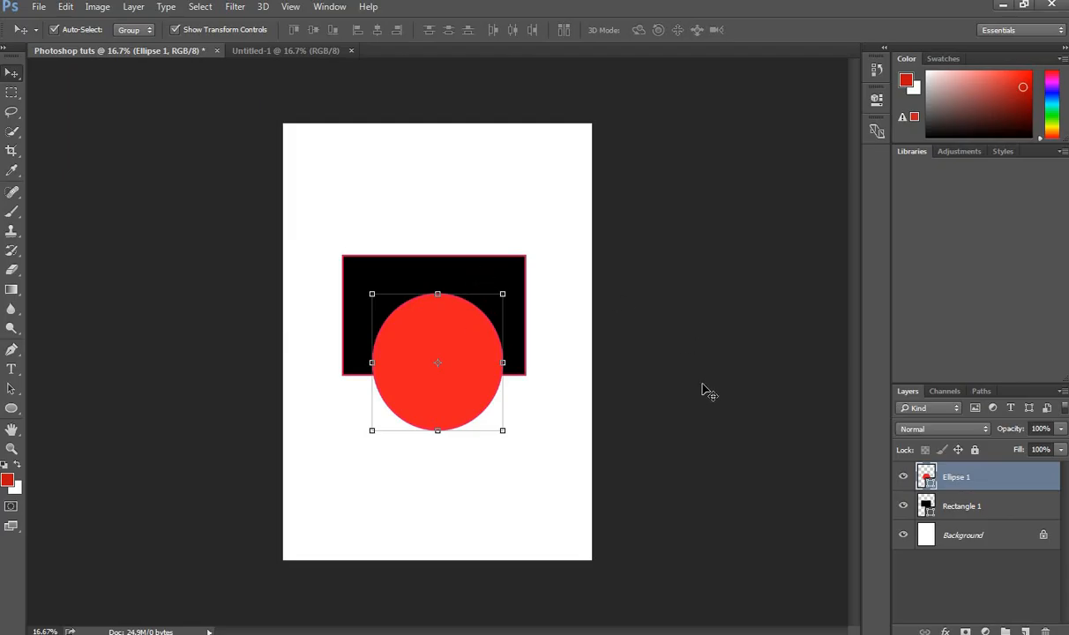
left_click(730, 417)
left_click(495, 291)
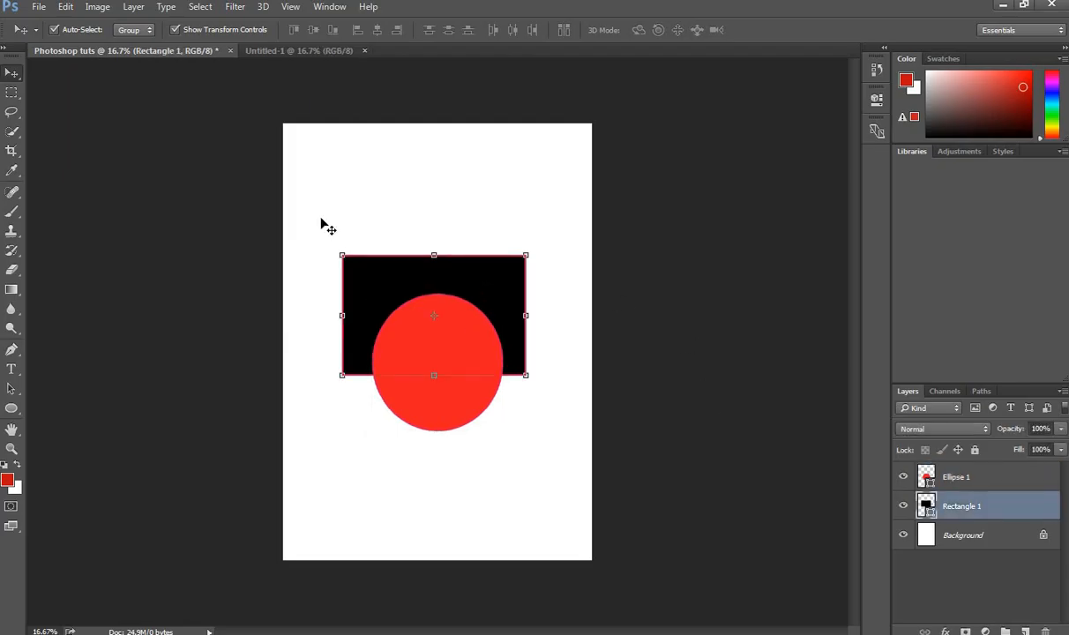
left_click_drag(322, 222, 563, 432)
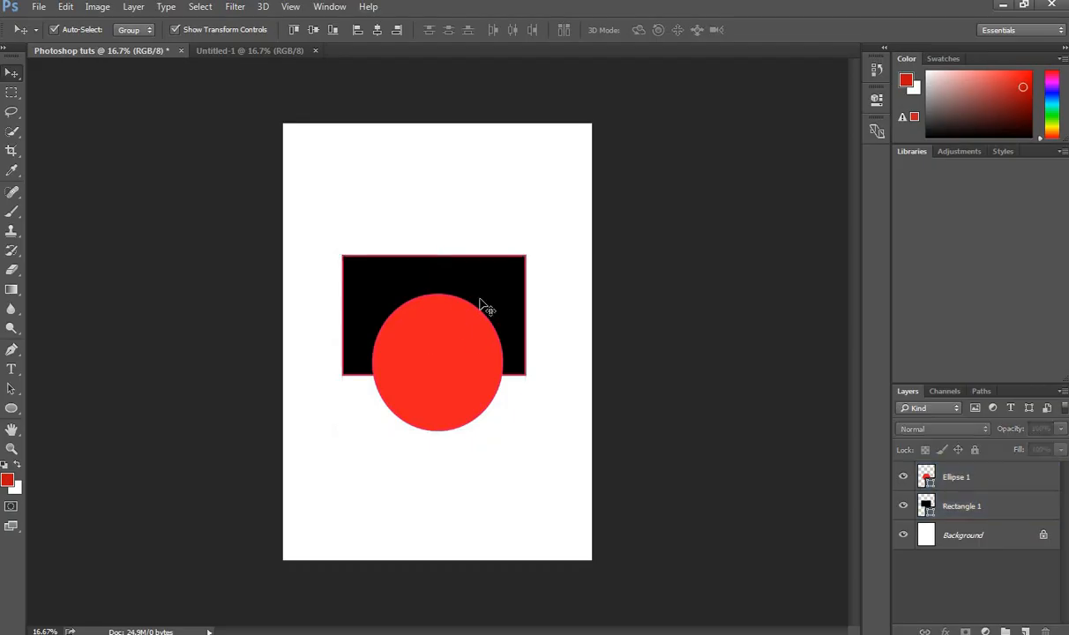
left_click(480, 356)
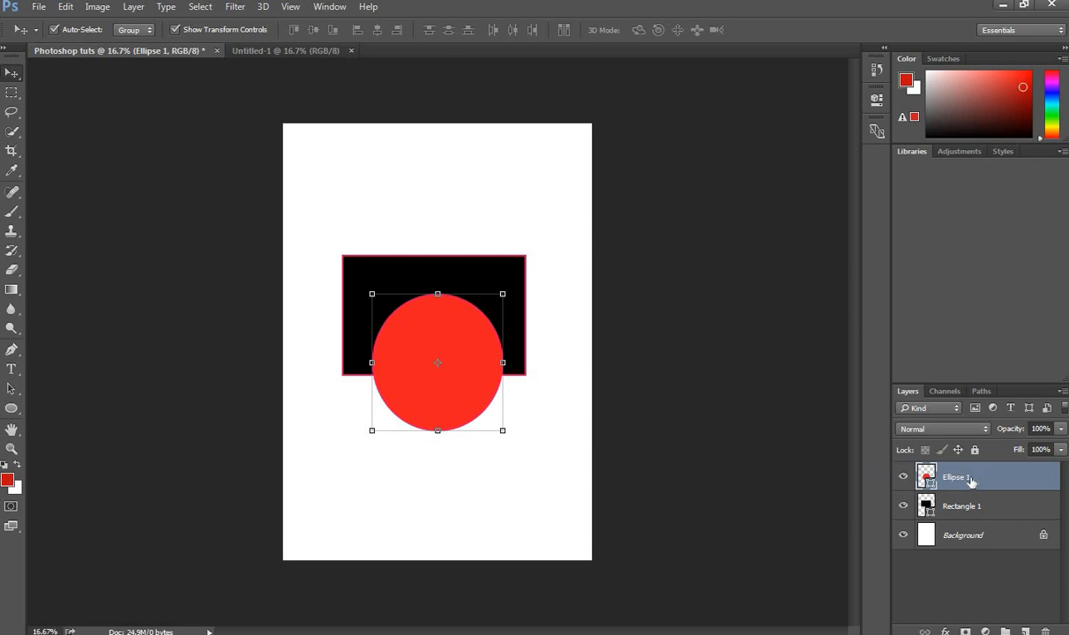
left_click_drag(967, 485, 968, 515)
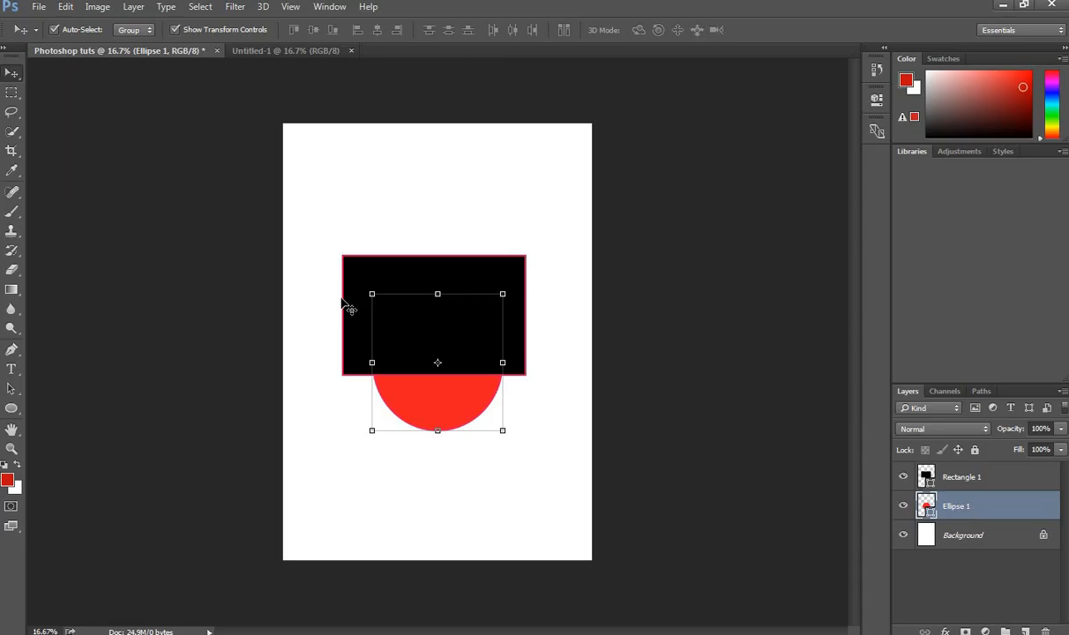
left_click_drag(953, 466, 992, 515)
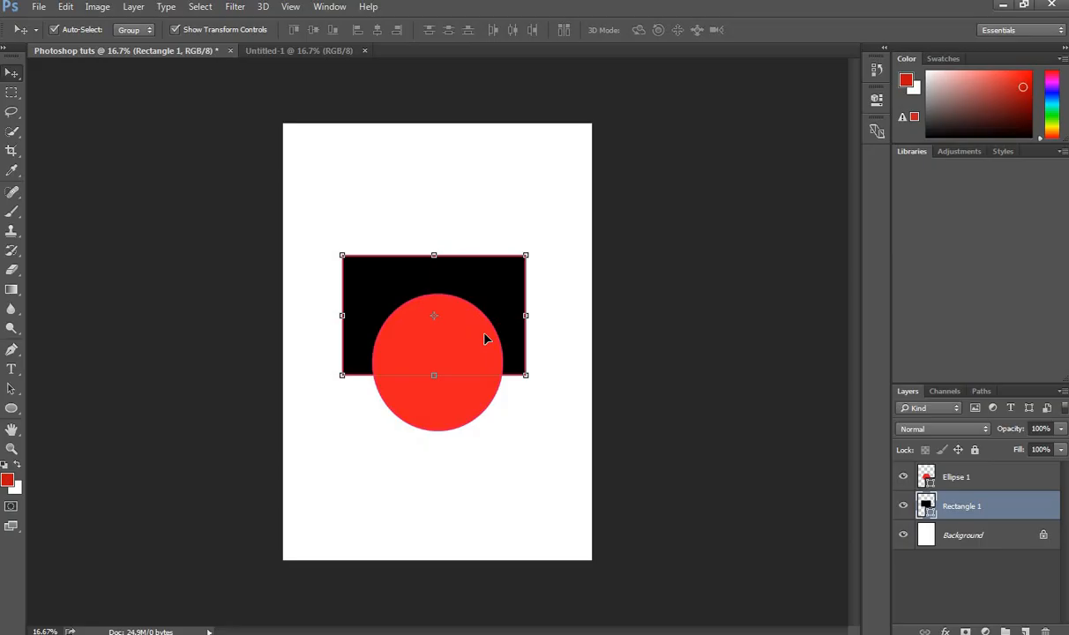
Step: Type the heading 'WITTYDESIGN' at 48 pt above the black rectangle and commit it
left_click(12, 370)
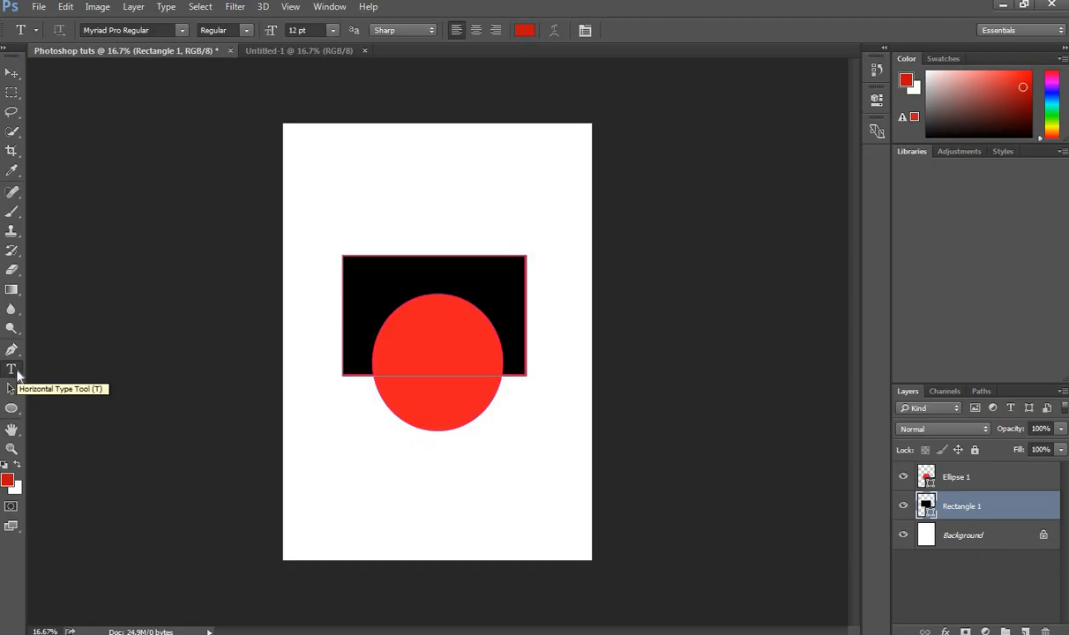
left_click(406, 198)
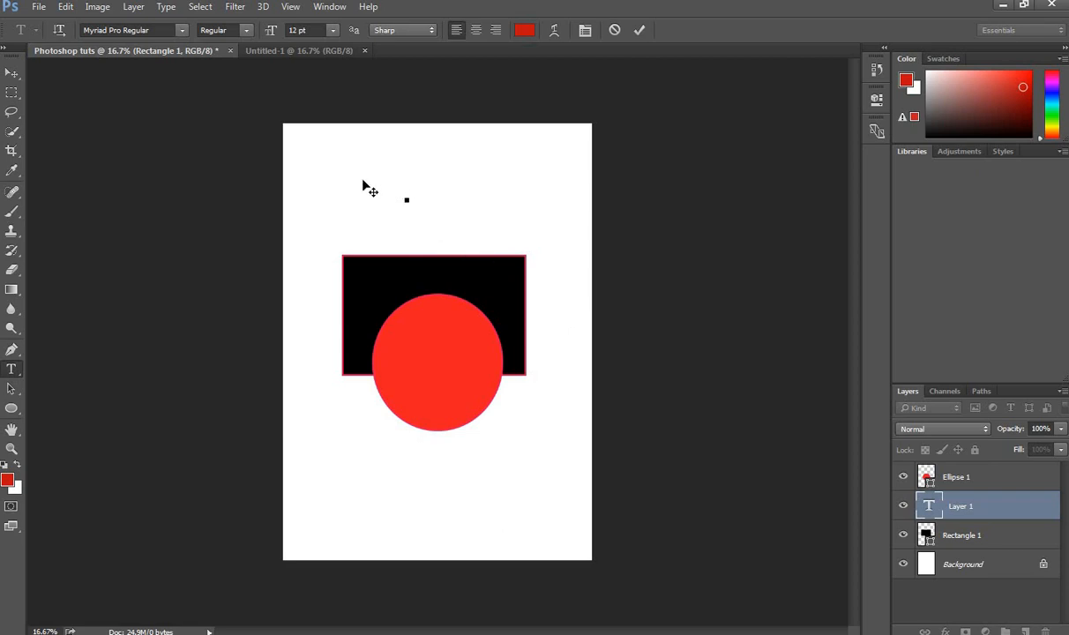
left_click(331, 30)
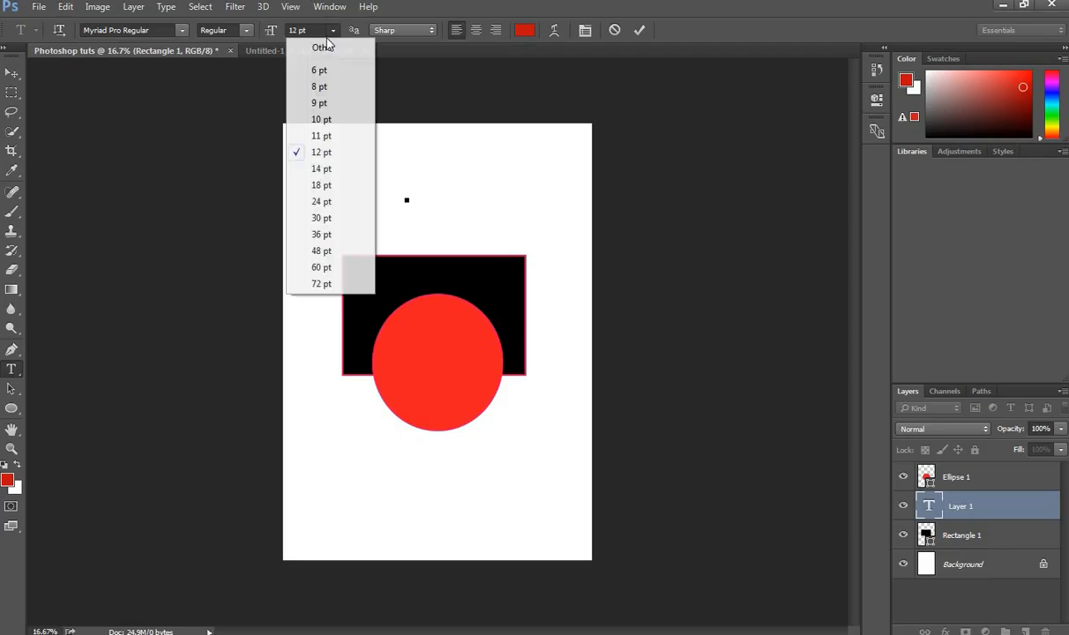
left_click(318, 250)
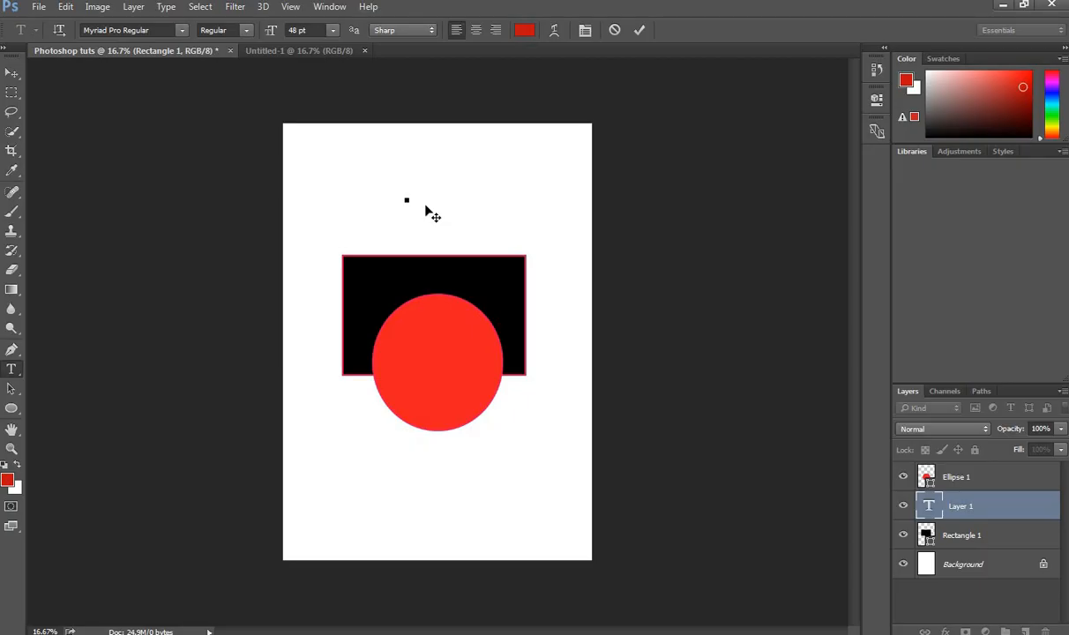
type("WITTY")
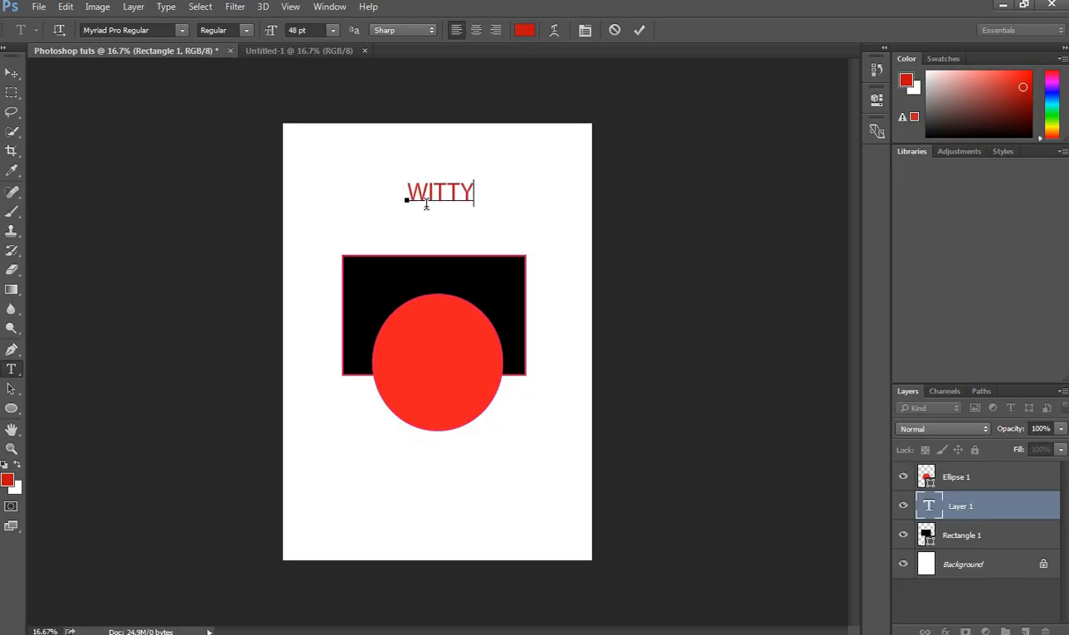
type("DESI")
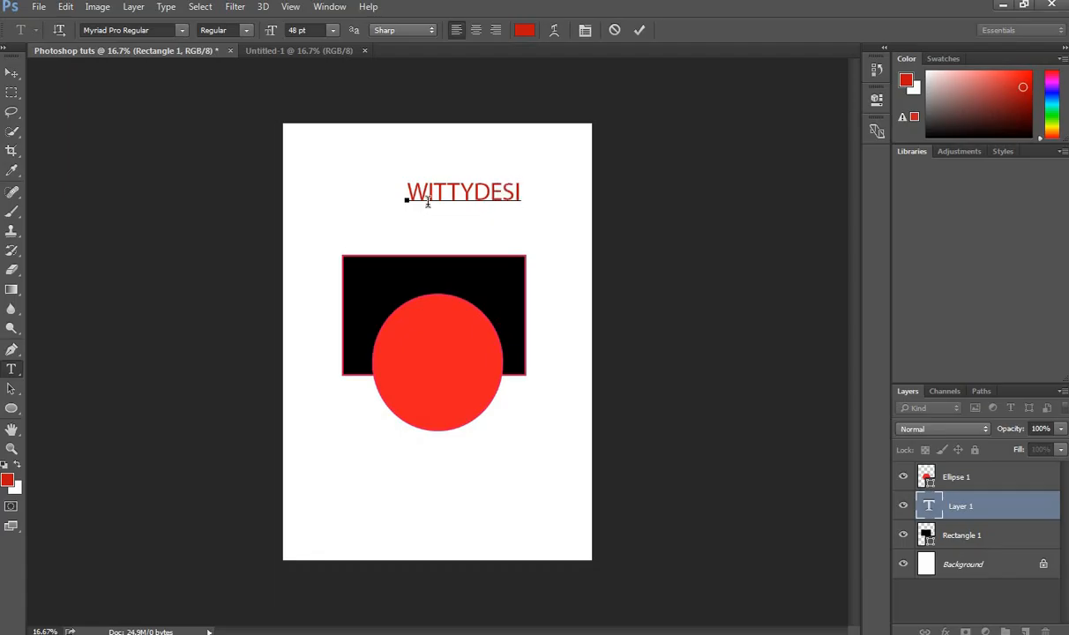
type("GN")
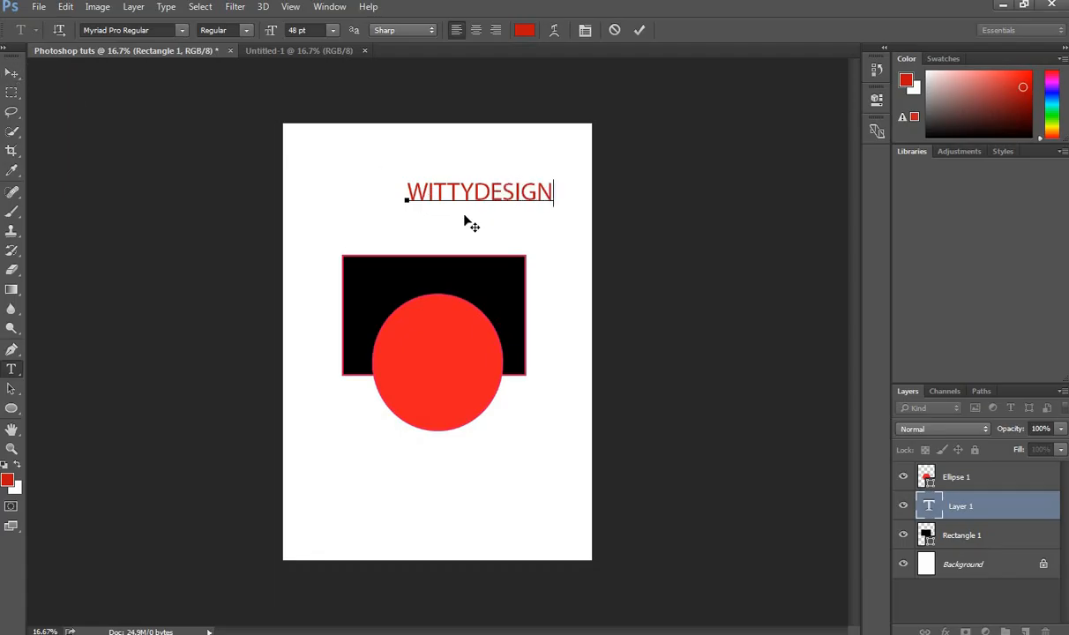
left_click(13, 73)
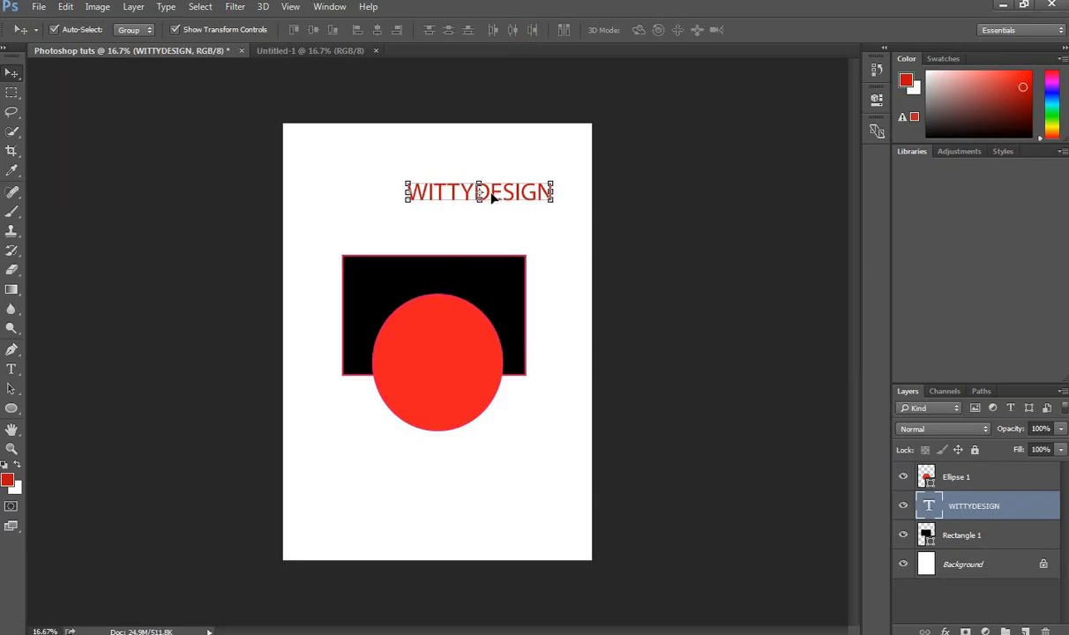
Step: Centre the WITTYDESIGN text horizontally on the page and show the Character panel from the Window menu
left_click_drag(491, 198, 450, 198)
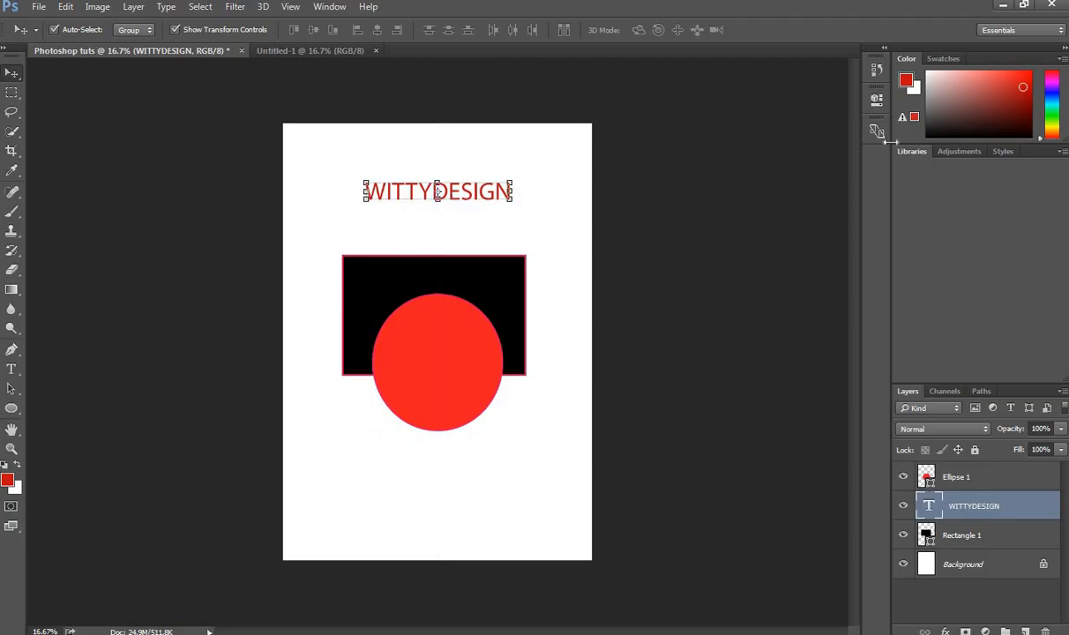
left_click(329, 7)
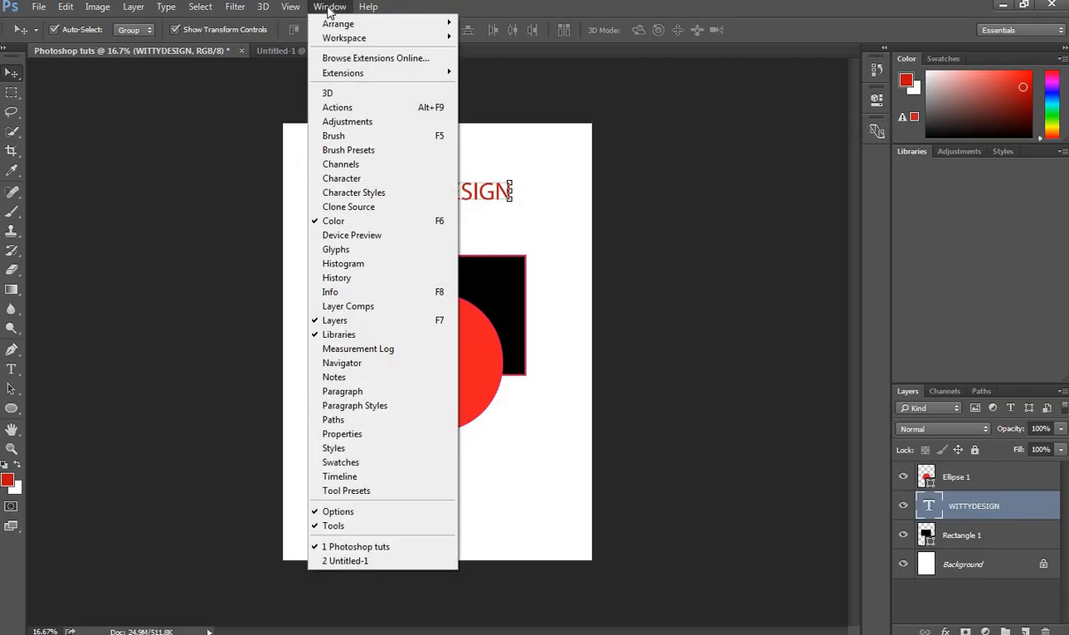
left_click(888, 160)
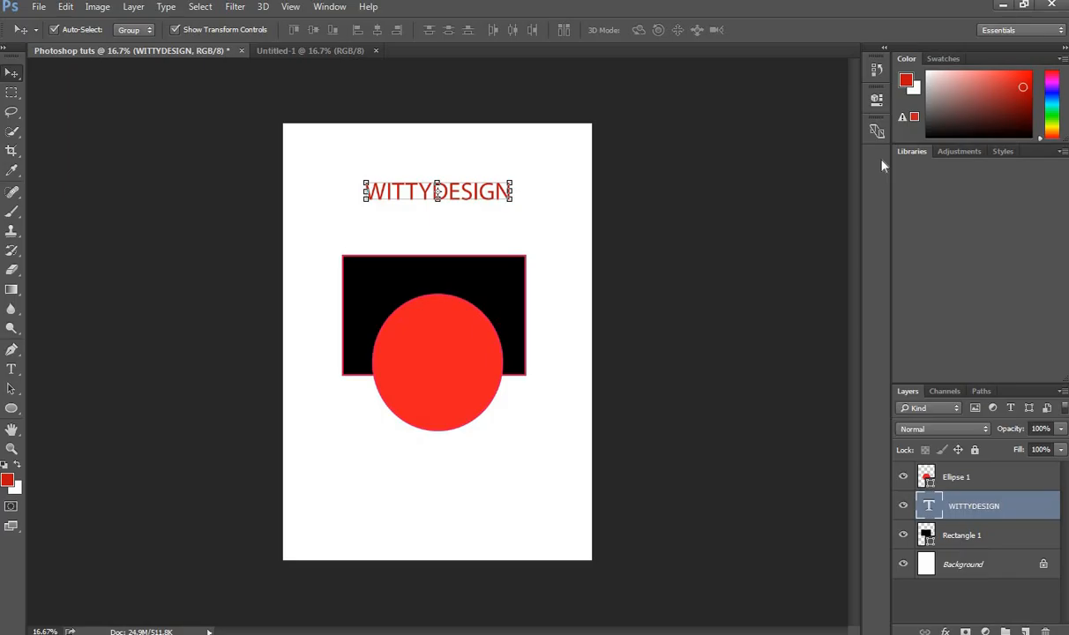
left_click(329, 6)
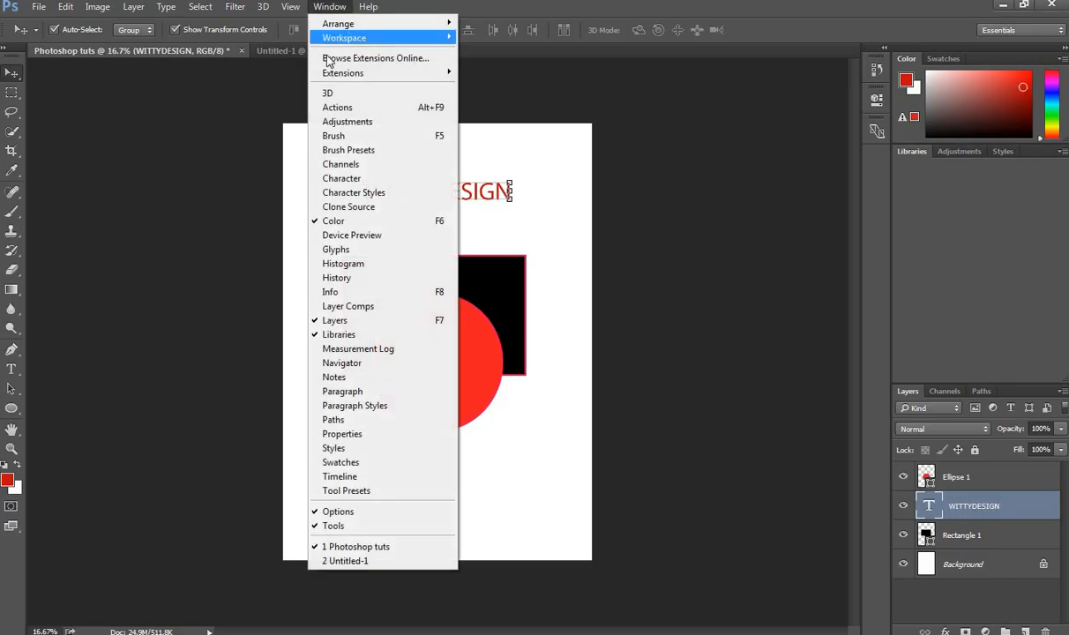
left_click(354, 179)
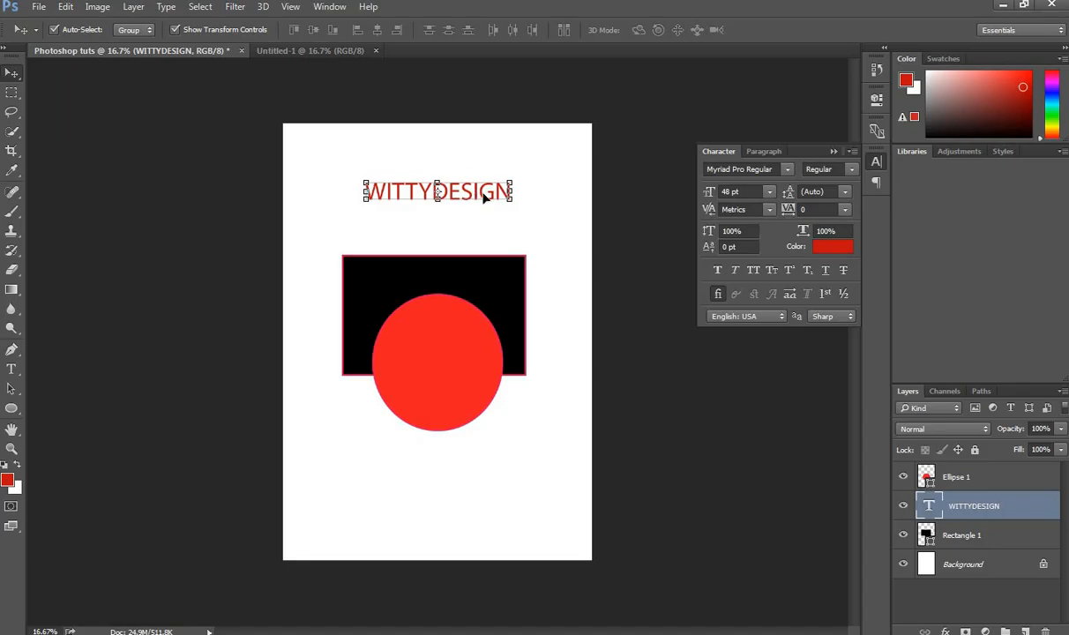
Step: Set the heading's font to Microsoft PhagsPa Bold at 72 pt in the Character panel
left_click(787, 169)
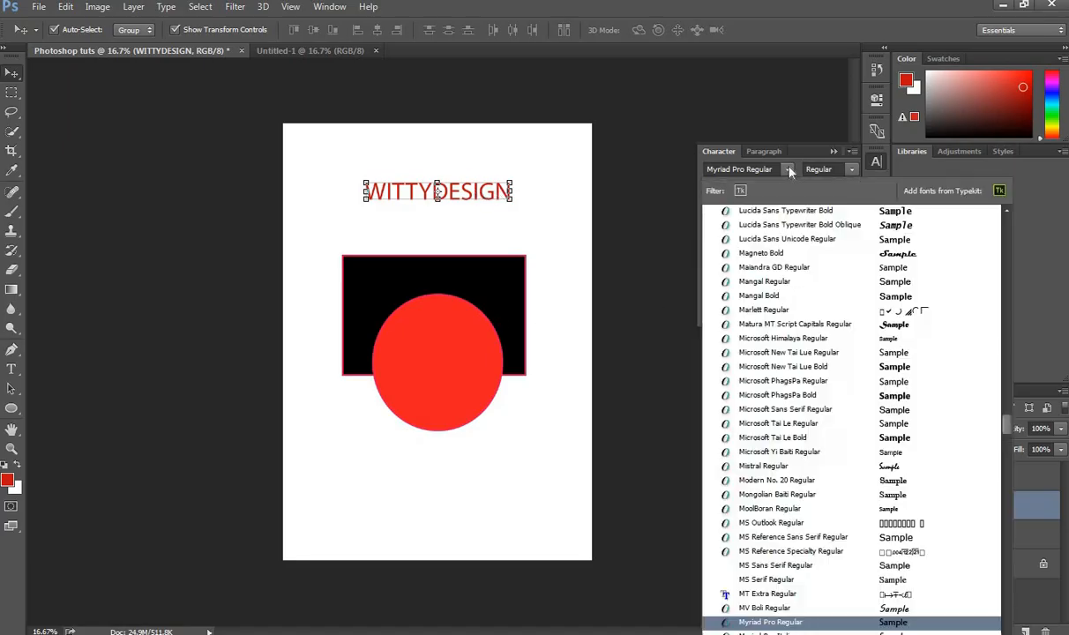
left_click(732, 395)
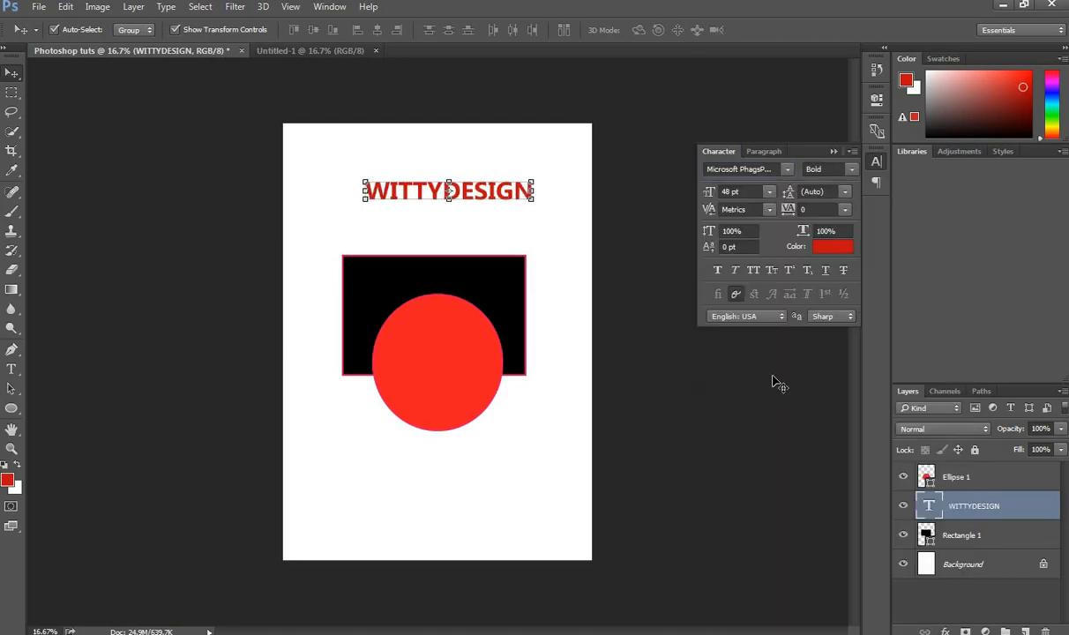
left_click(846, 169)
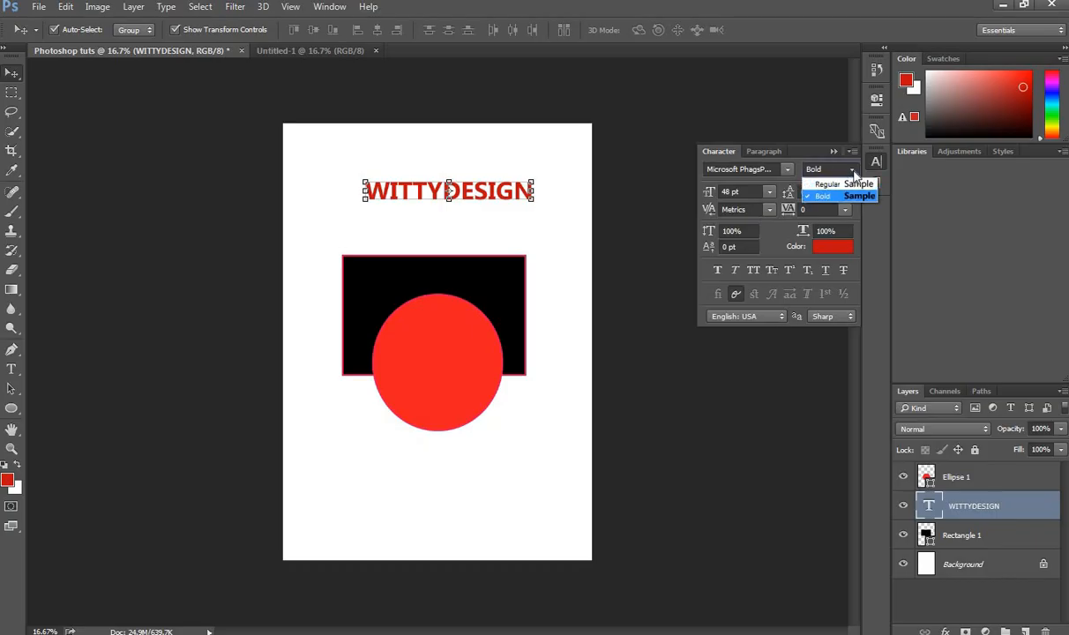
left_click(819, 182)
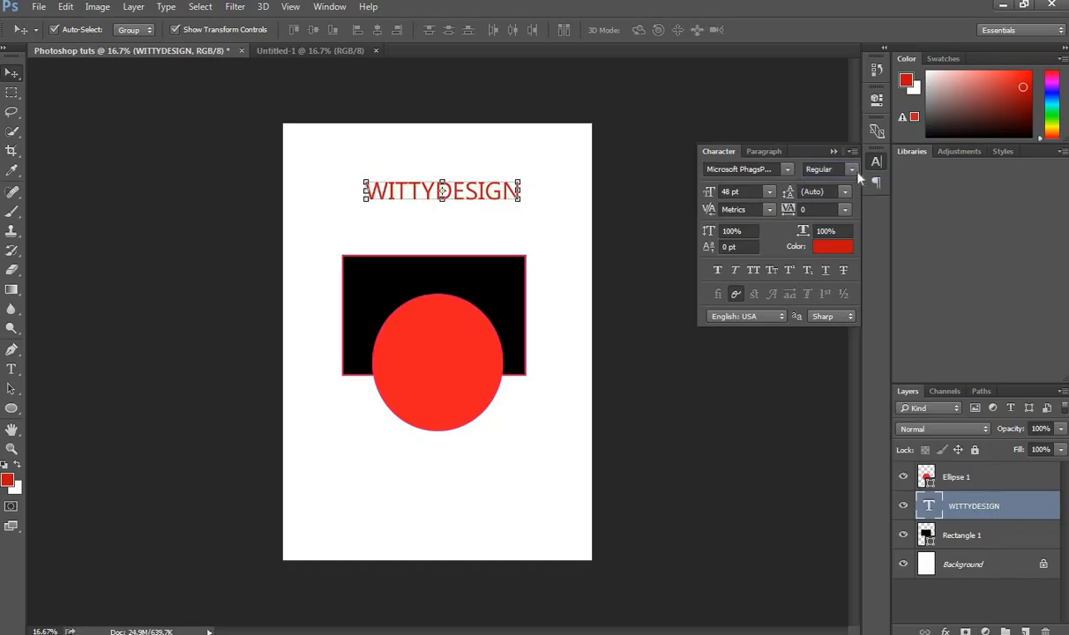
left_click(851, 170)
left_click(819, 196)
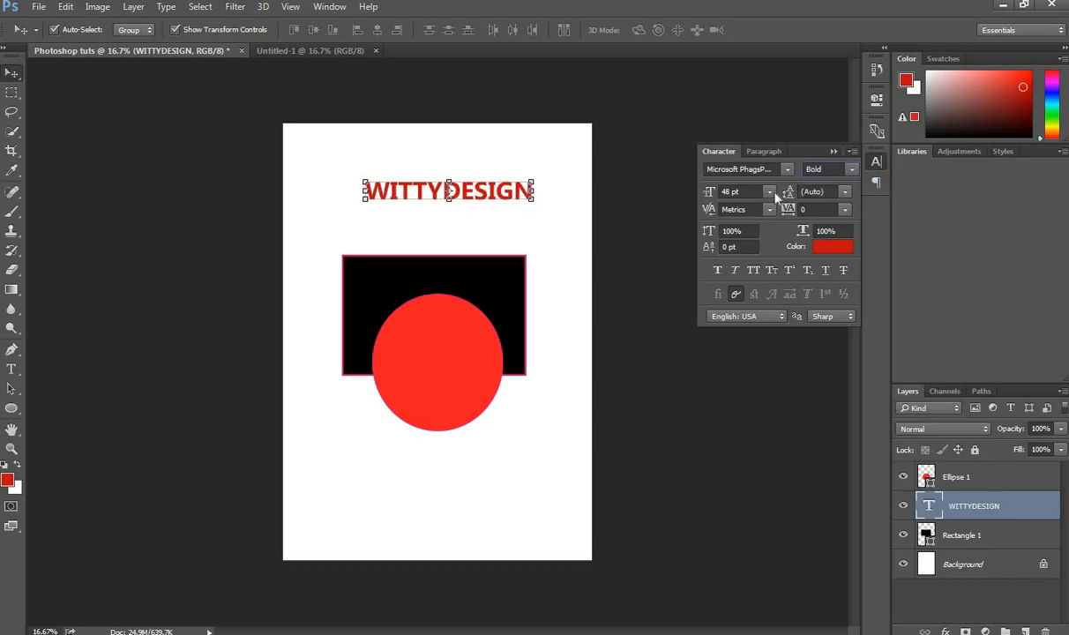
left_click(770, 193)
left_click(754, 445)
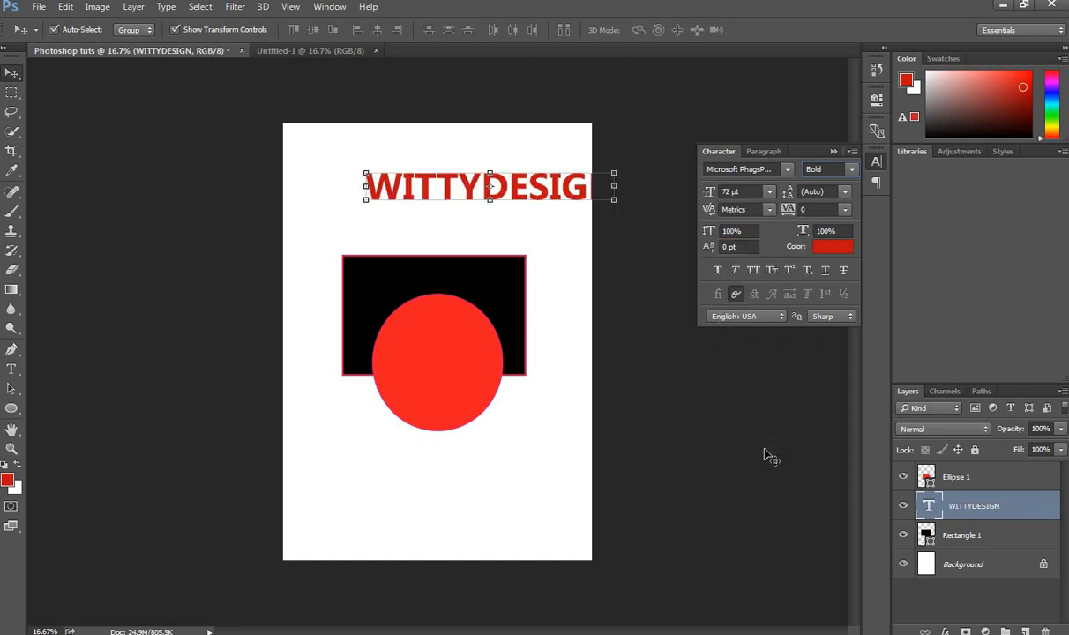
Step: Recentre the enlarged heading at the page top, apply Faux Bold, and keep tracking at 0
left_click_drag(520, 196, 463, 200)
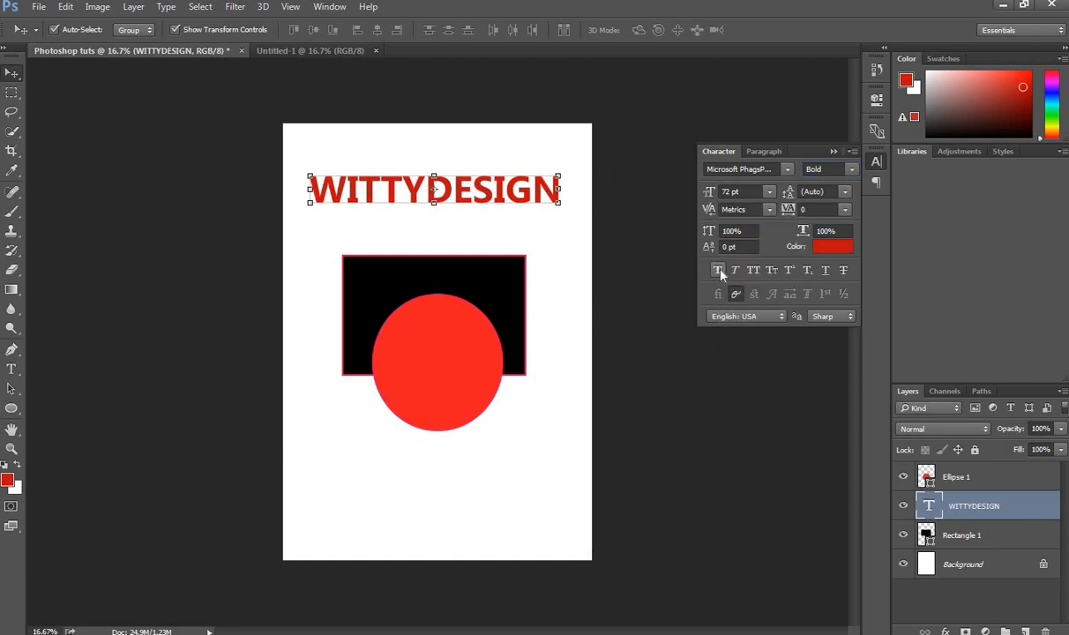
left_click(718, 271)
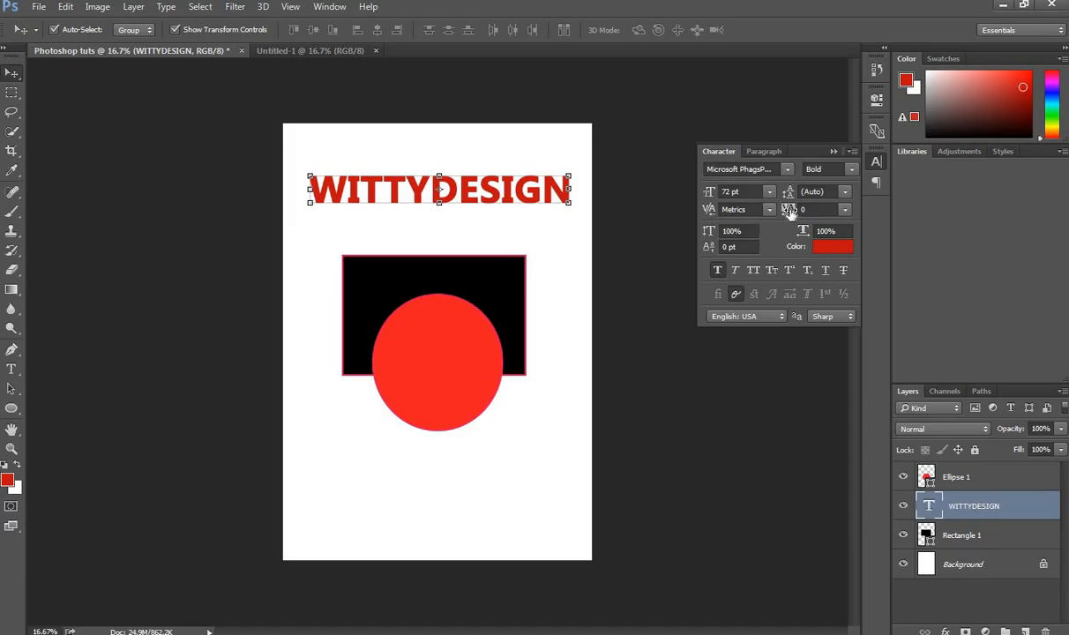
mouse_move(790, 214)
left_mouse_down()
mouse_move(831, 211)
mouse_move(791, 213)
left_mouse_up()
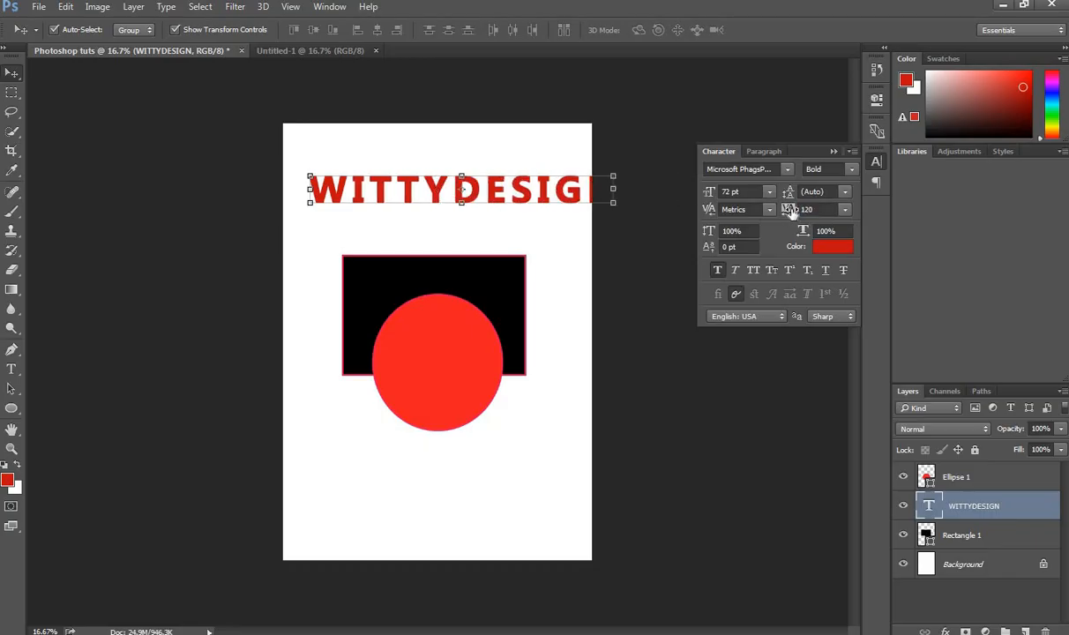
left_click(850, 214)
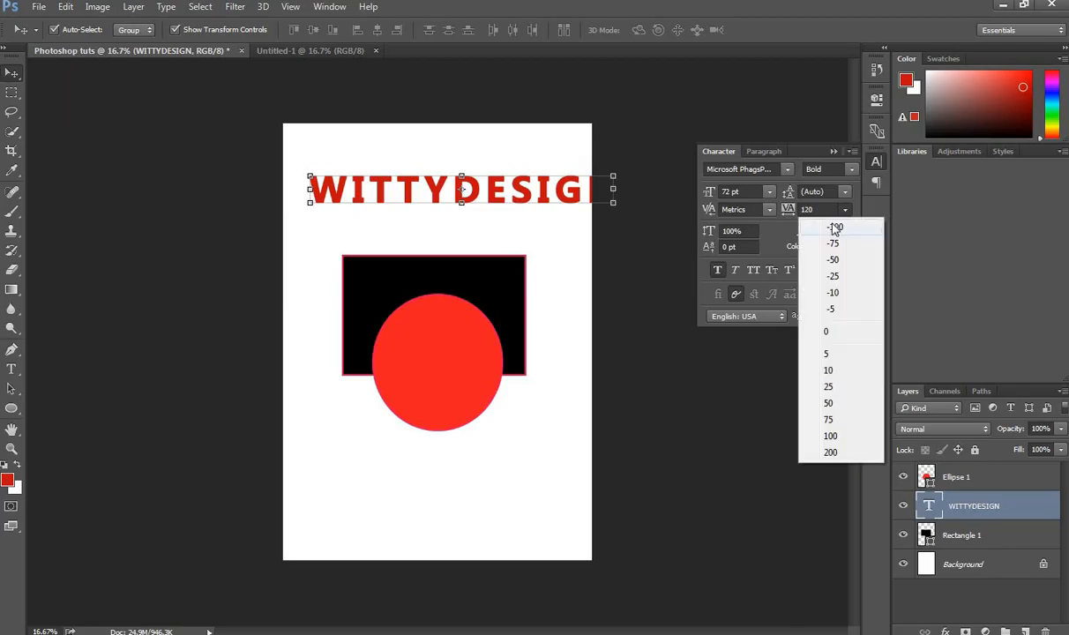
left_click(843, 333)
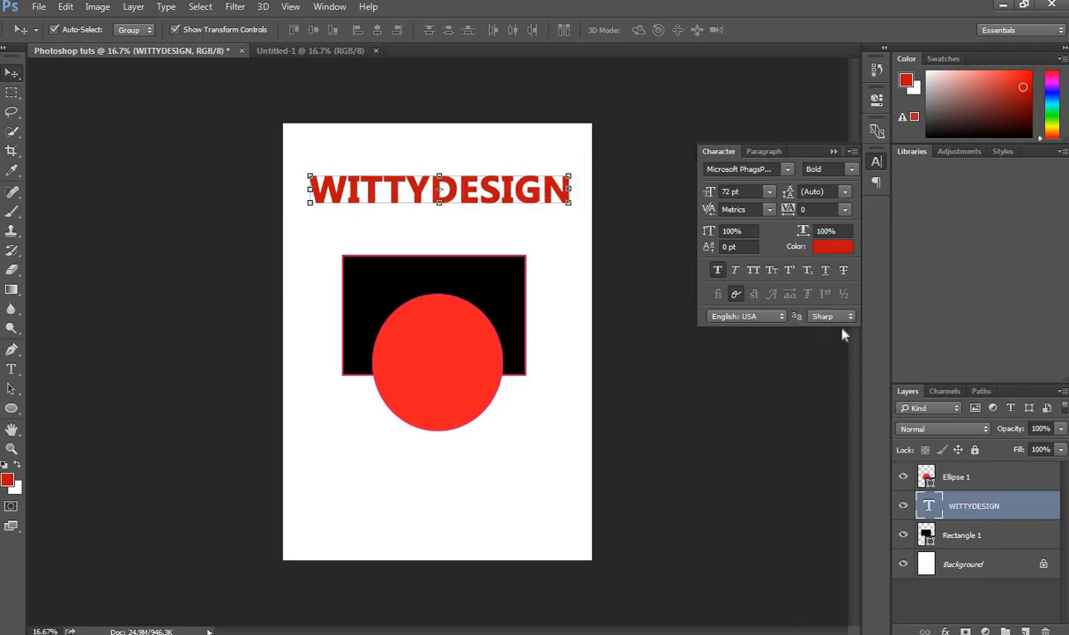